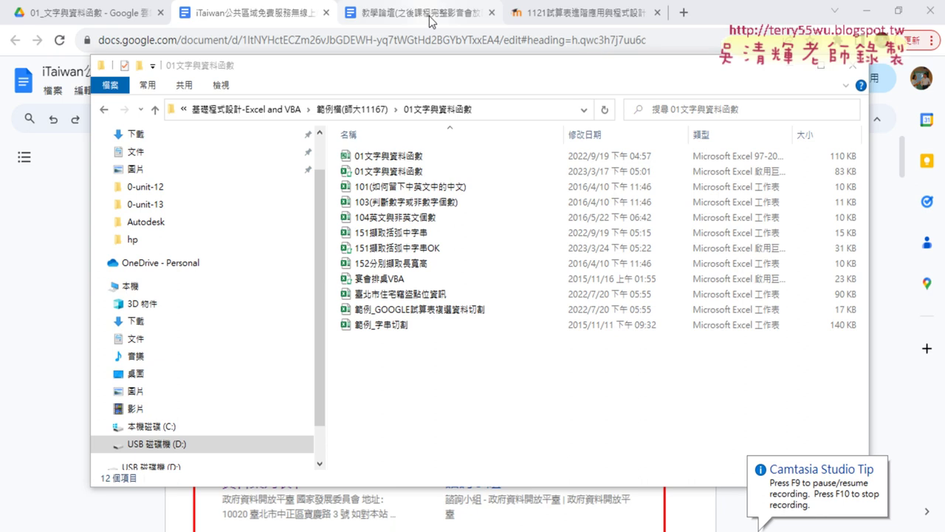
Step: In the Moodle sixth-class forum post, select lesson item 04's text, then return to the 01文字與資料函數 folder
{"action": "left_click", "coordinate": [573, 22]}
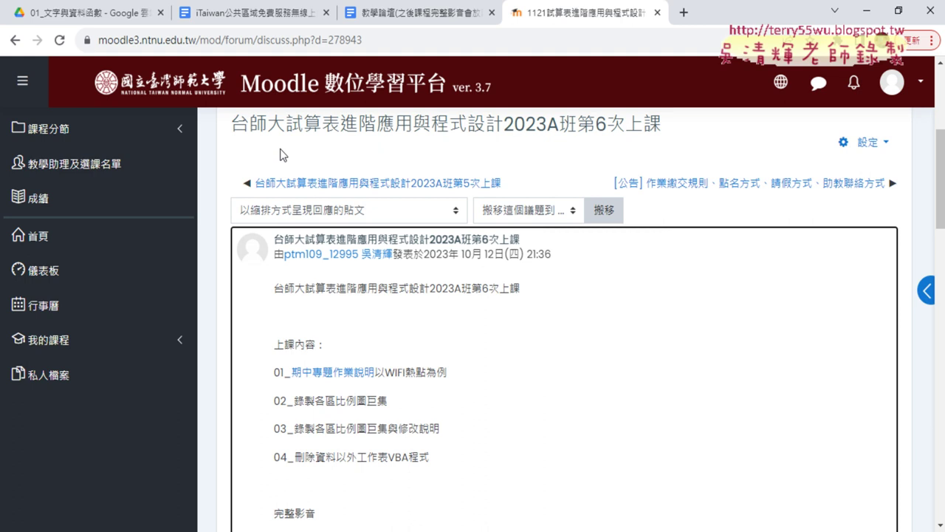
{"action": "scroll", "coordinate": [499, 348], "scroll_direction": "down", "scroll_amount": 4}
{"action": "scroll", "coordinate": [644, 339], "scroll_direction": "down", "scroll_amount": 1}
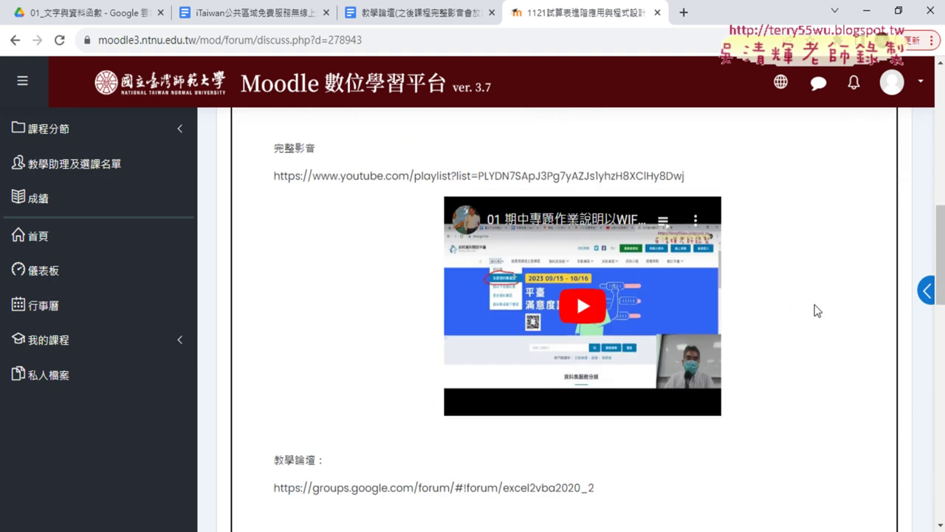
{"action": "scroll", "coordinate": [816, 310], "scroll_direction": "up", "scroll_amount": 2}
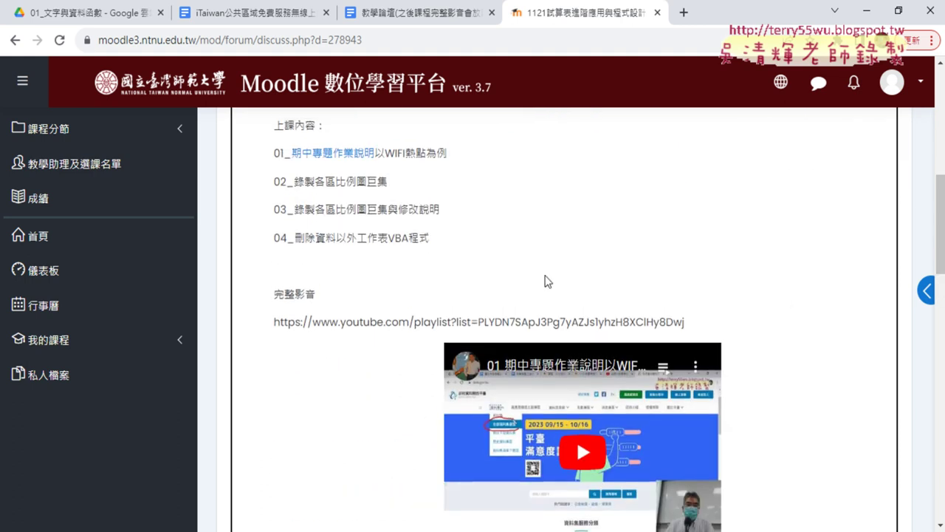
{"action": "left_click_drag", "start_coordinate": [455, 243], "coordinate": [295, 238]}
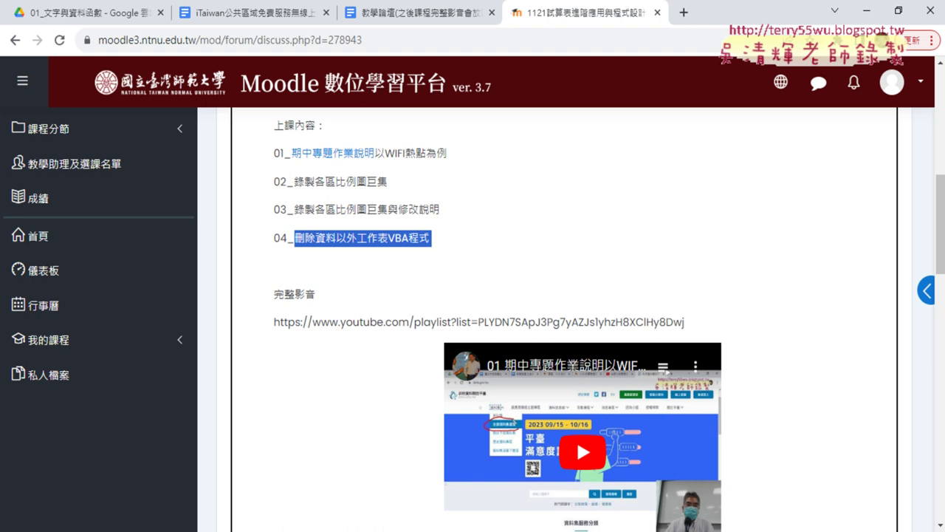
{"action": "left_click", "coordinate": [392, 475]}
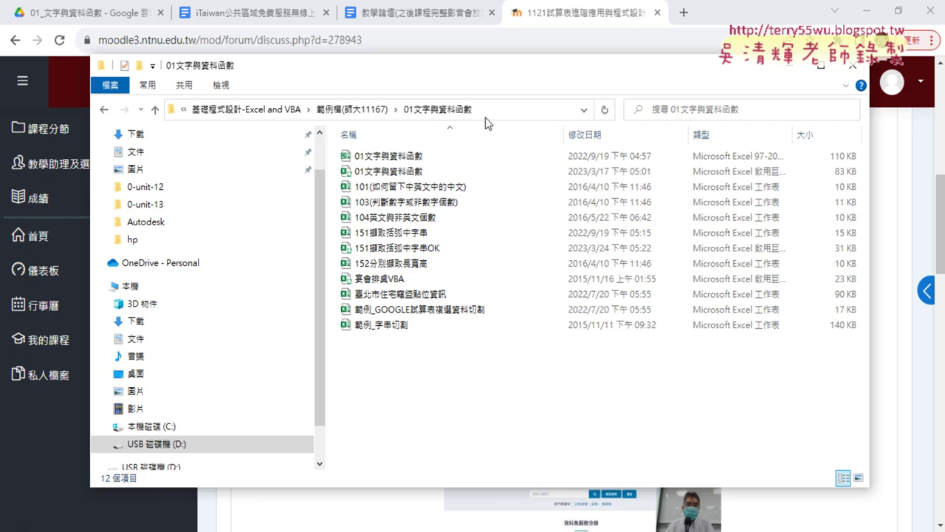
Step: Open the 151擷取括弧中字串 workbook in Excel from the 01文字與資料函數 folder
{"action": "left_click_drag", "start_coordinate": [327, 249], "coordinate": [234, 249]}
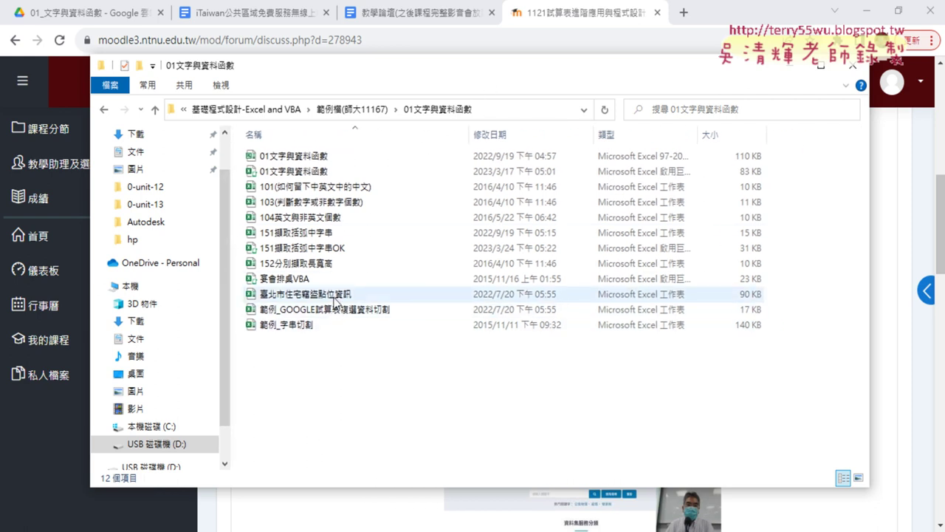
{"action": "left_click", "coordinate": [337, 295]}
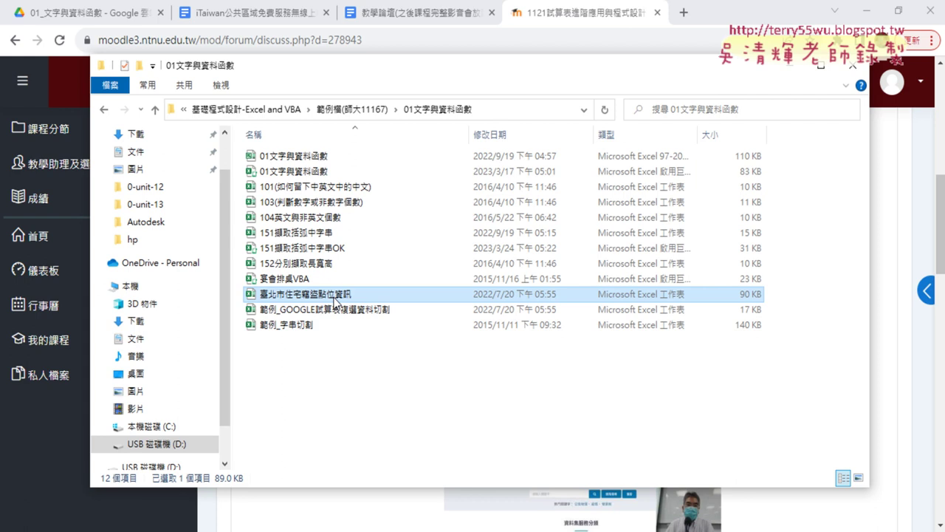
{"action": "left_click", "coordinate": [347, 161]}
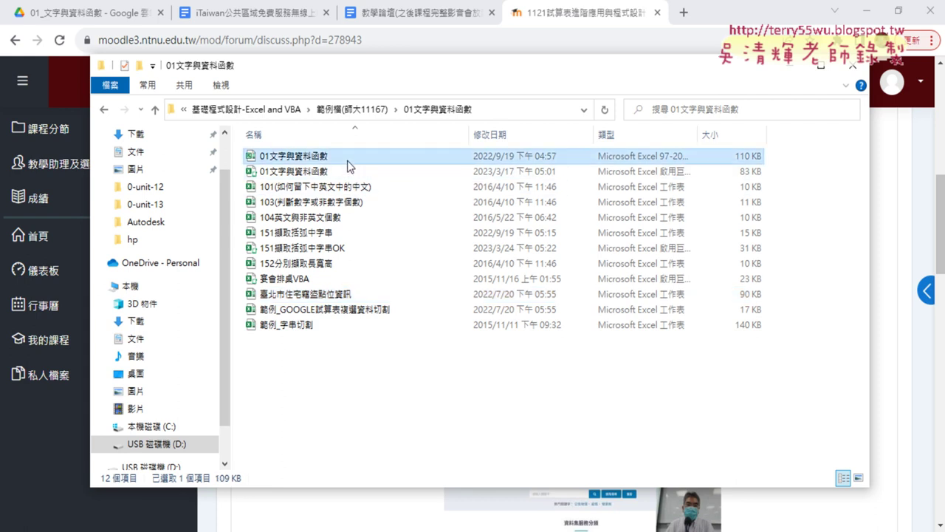
{"action": "left_click", "coordinate": [327, 234]}
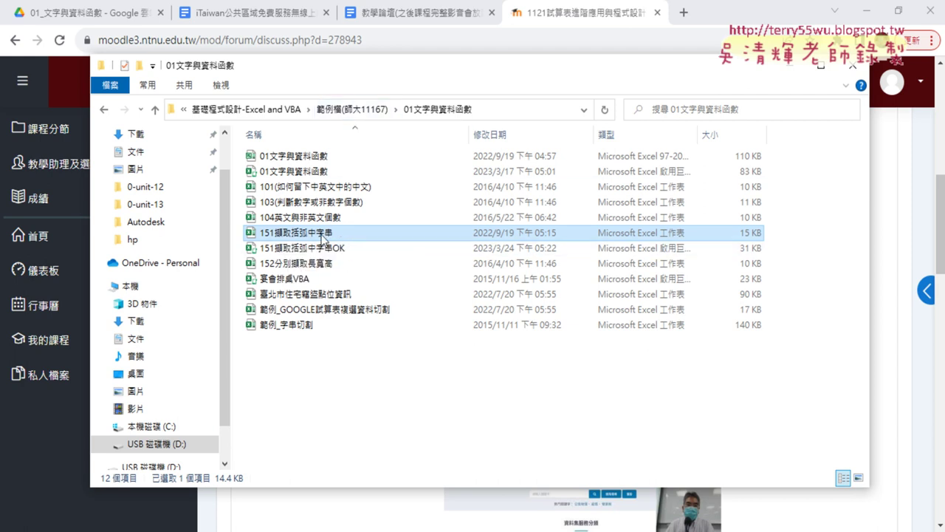
{"action": "double_click", "coordinate": [323, 238]}
{"action": "left_click", "coordinate": [510, 474]}
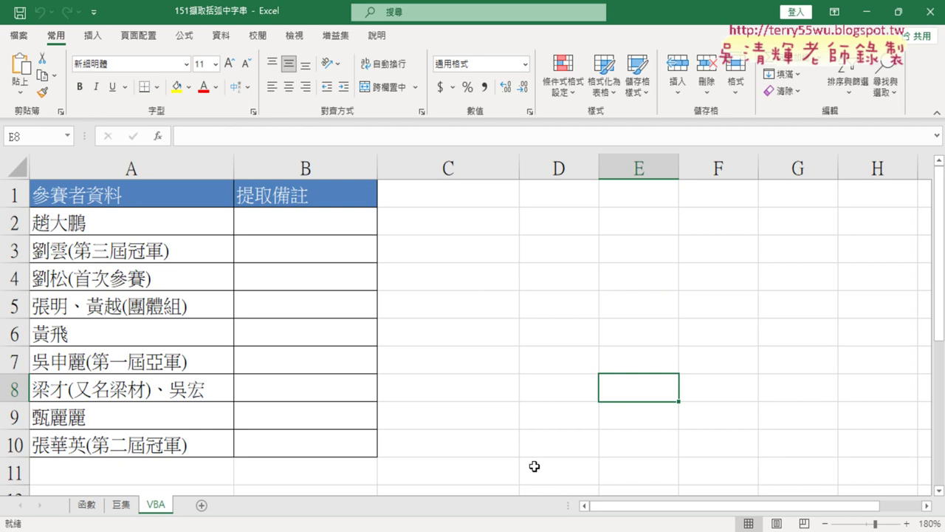
{"action": "mouse_move", "coordinate": [303, 225]}
{"action": "left_mouse_down"}
{"action": "mouse_move", "coordinate": [322, 381]}
{"action": "mouse_move", "coordinate": [319, 446]}
{"action": "left_mouse_up"}
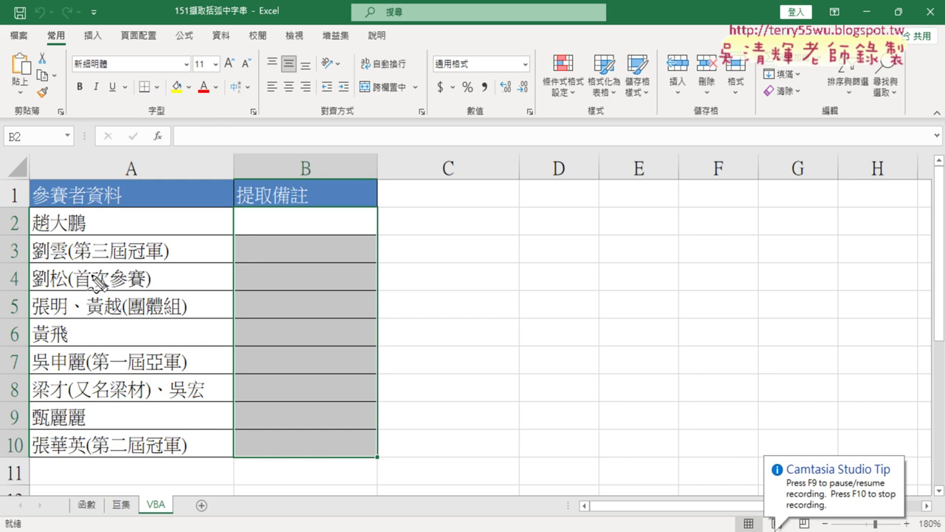
{"action": "left_click_drag", "start_coordinate": [77, 263], "coordinate": [155, 264]}
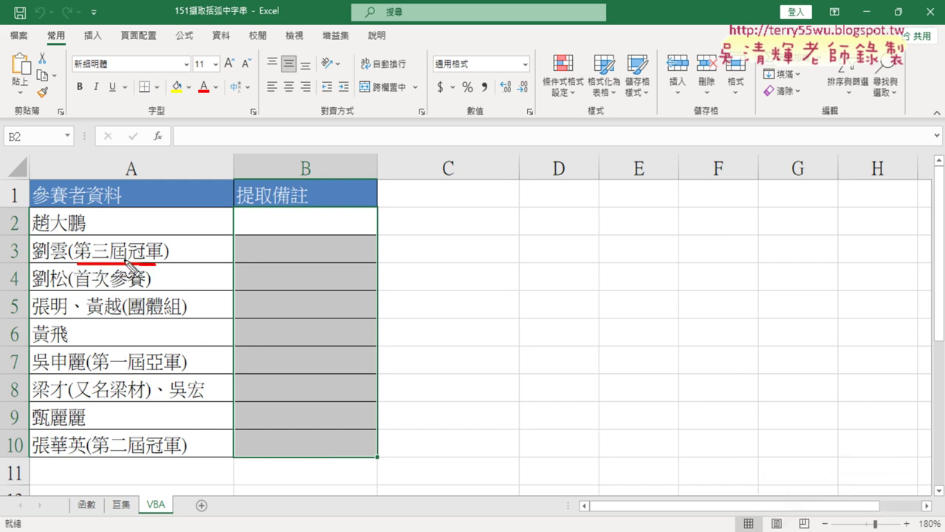
{"action": "mouse_move", "coordinate": [138, 245]}
{"action": "left_mouse_down"}
{"action": "mouse_move", "coordinate": [223, 222]}
{"action": "mouse_move", "coordinate": [285, 241]}
{"action": "left_mouse_up"}
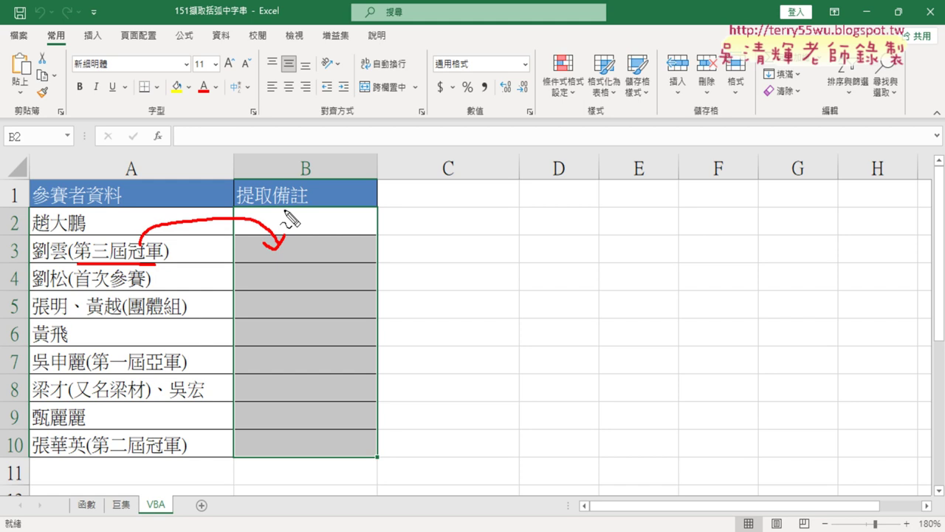
{"action": "key", "text": "Escape"}
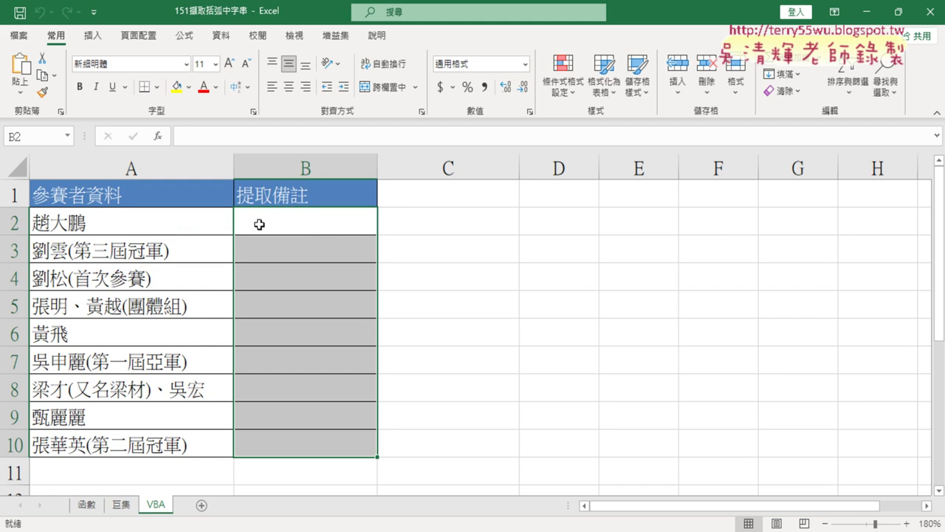
{"action": "left_click", "coordinate": [96, 252]}
{"action": "left_click", "coordinate": [304, 251]}
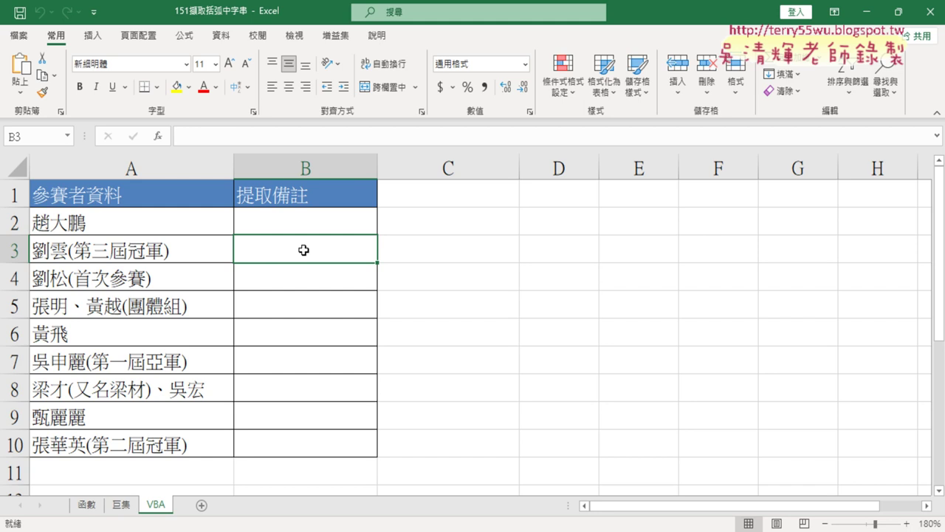
{"action": "left_click_drag", "start_coordinate": [162, 222], "coordinate": [169, 444]}
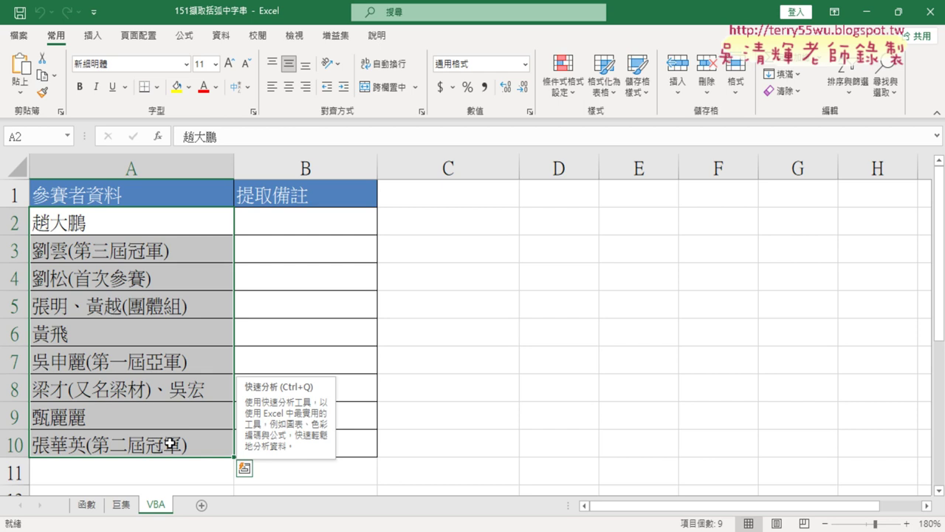
{"action": "left_click", "coordinate": [76, 250]}
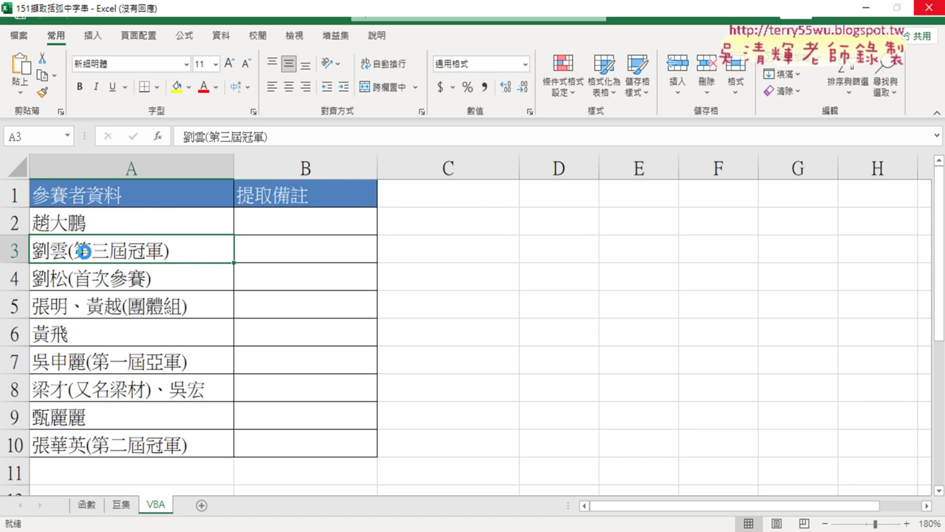
{"action": "double_click", "coordinate": [83, 251]}
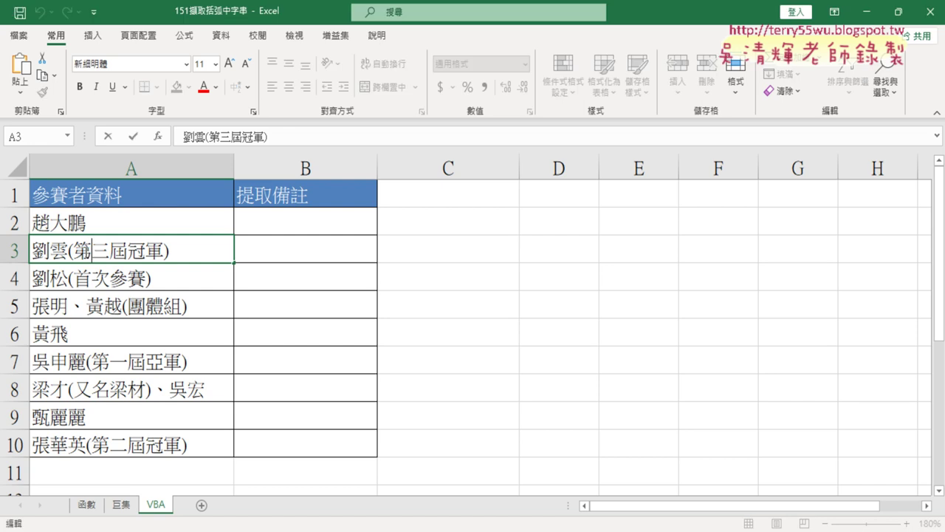
{"action": "left_click", "coordinate": [266, 251]}
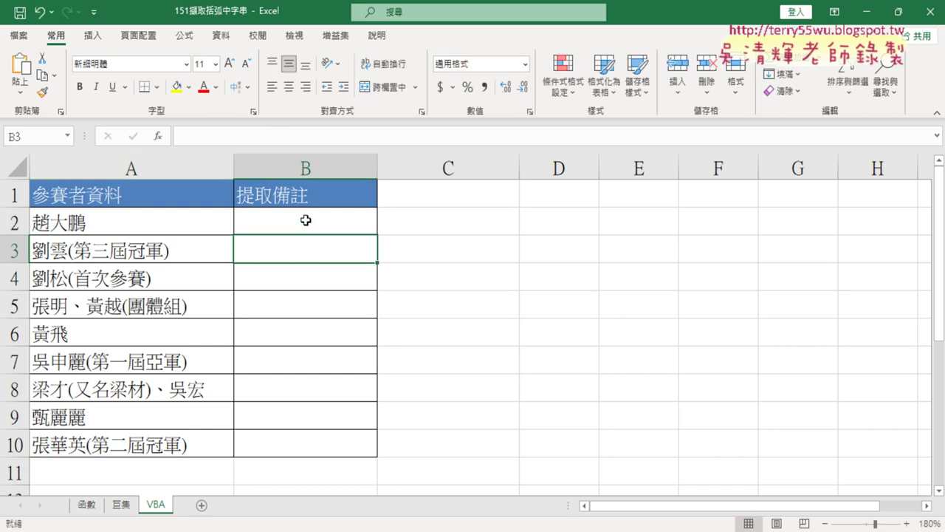
{"action": "left_click", "coordinate": [306, 218]}
{"action": "left_click", "coordinate": [307, 251]}
{"action": "left_click", "coordinate": [338, 225]}
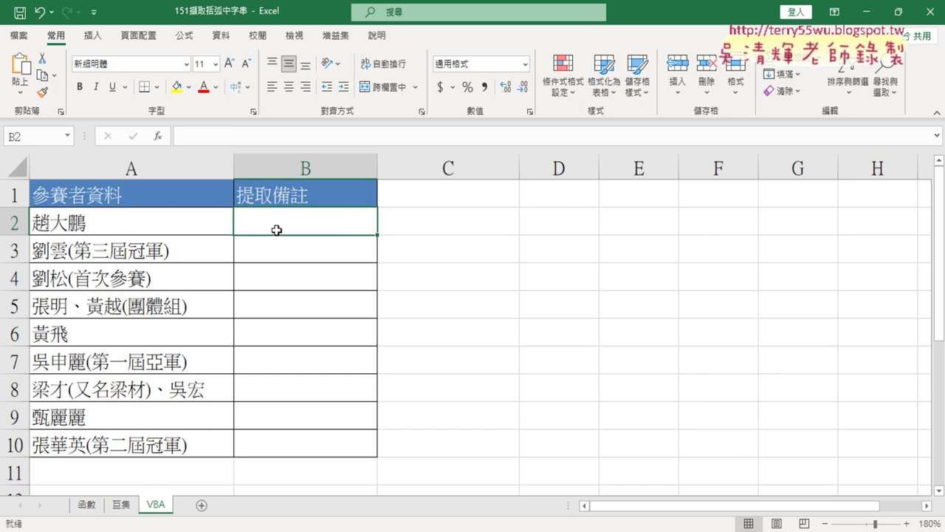
{"action": "left_click", "coordinate": [329, 255]}
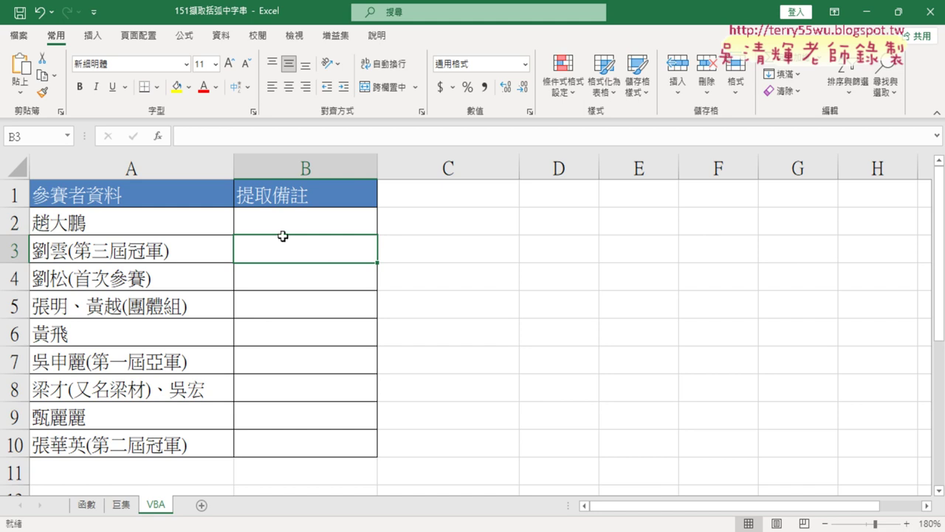
Step: Start a function in cell B3, filtering Insert Function to the Text category and picking FIND
{"action": "left_click", "coordinate": [158, 136]}
{"action": "left_click", "coordinate": [550, 184]}
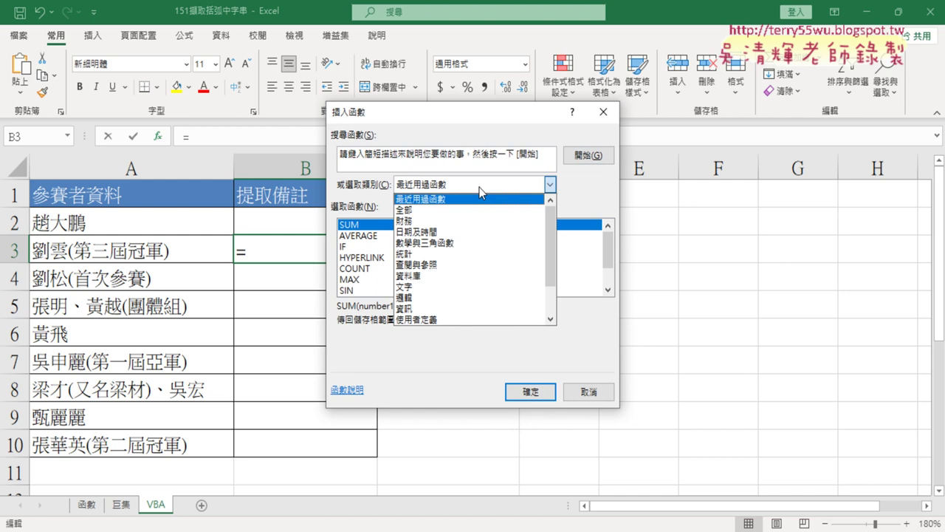
{"action": "left_click", "coordinate": [608, 289]}
{"action": "left_click", "coordinate": [607, 289]}
{"action": "left_click", "coordinate": [607, 289]}
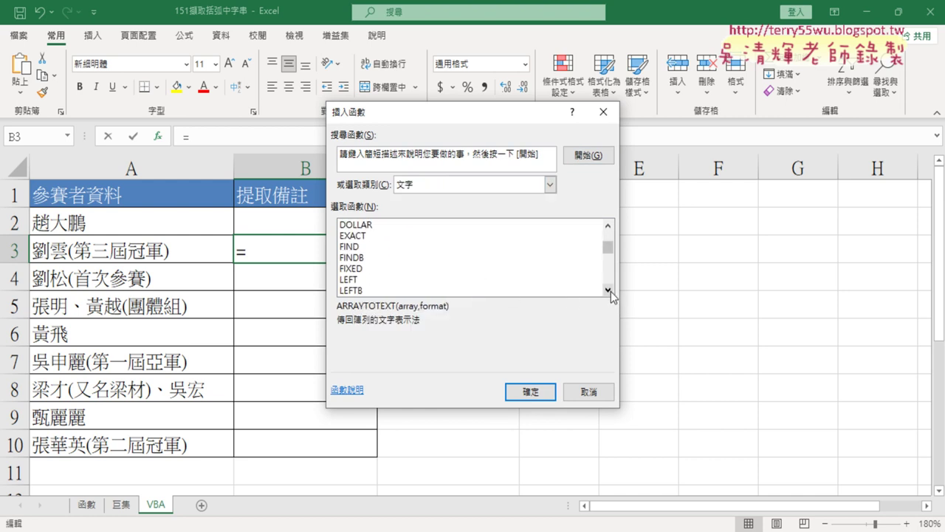
{"action": "left_click", "coordinate": [399, 246]}
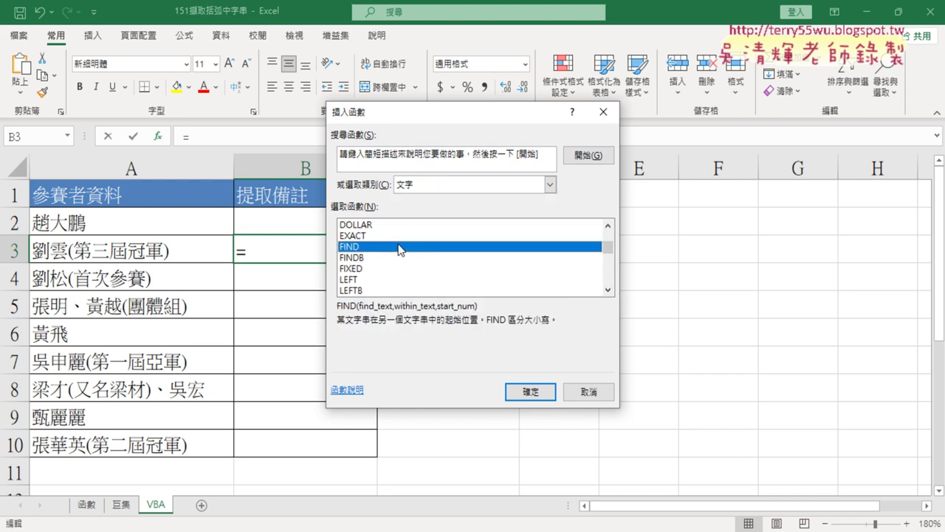
Step: Compare the SEARCH function's description, then choose FIND and insert it into B3
{"action": "left_click", "coordinate": [612, 290]}
{"action": "left_click", "coordinate": [612, 291]}
{"action": "left_click", "coordinate": [612, 291]}
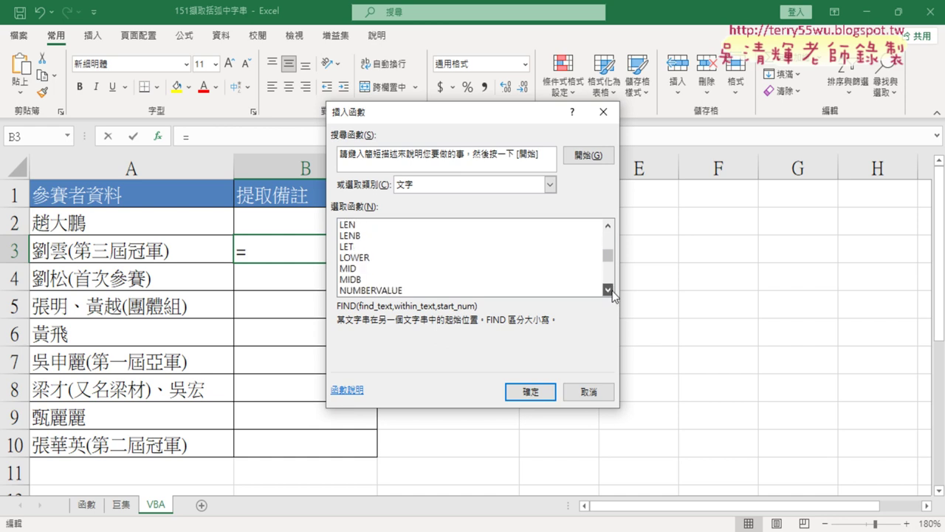
{"action": "left_click", "coordinate": [608, 290]}
{"action": "left_click", "coordinate": [607, 289]}
{"action": "left_click", "coordinate": [608, 290]}
{"action": "left_click", "coordinate": [608, 289]}
{"action": "left_click", "coordinate": [607, 289]}
{"action": "left_click", "coordinate": [607, 290]}
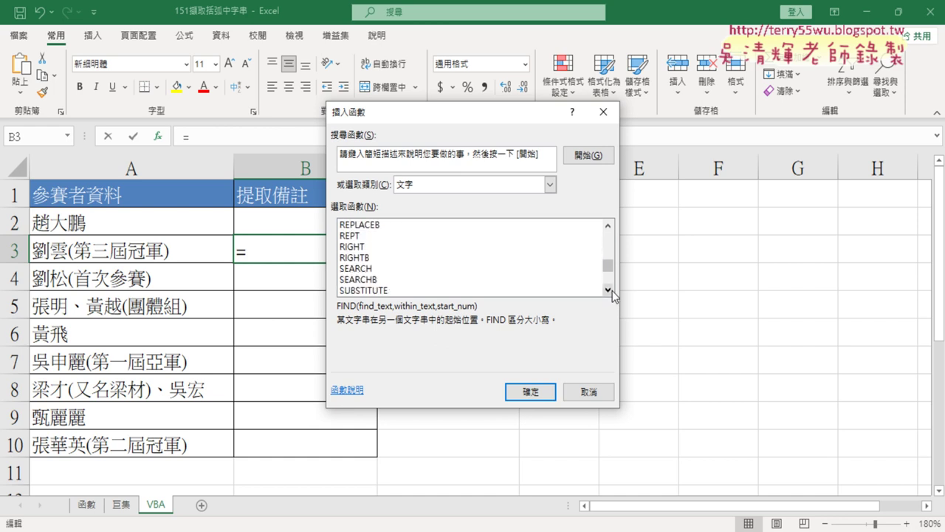
{"action": "left_click", "coordinate": [607, 289]}
{"action": "left_click", "coordinate": [403, 258]}
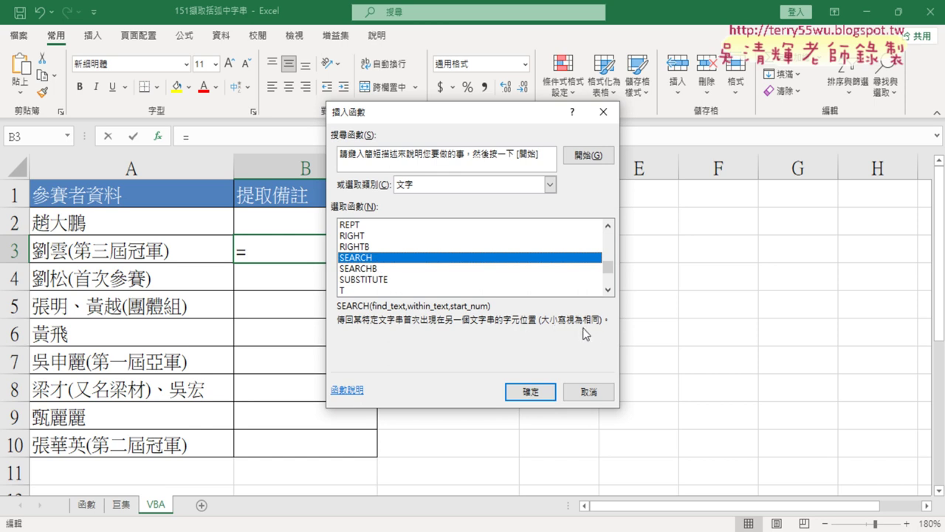
{"action": "left_click", "coordinate": [608, 226]}
{"action": "left_click", "coordinate": [608, 226]}
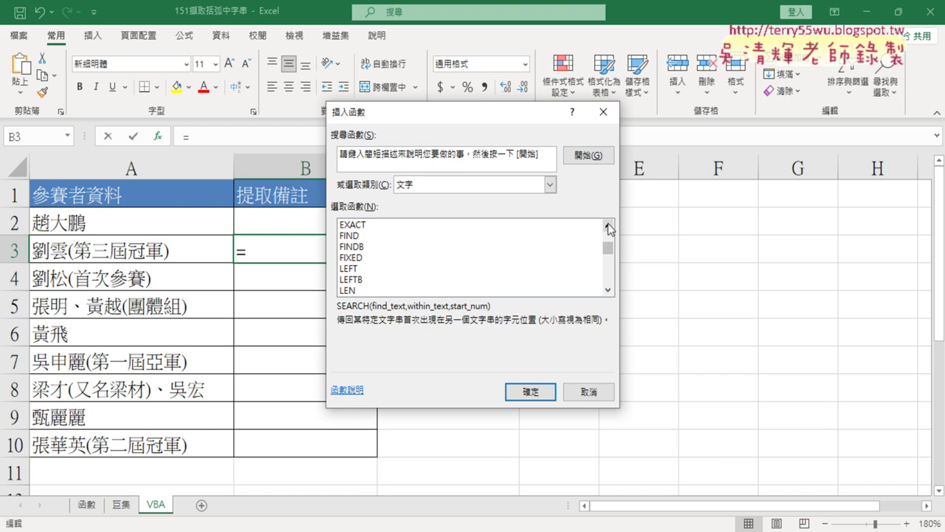
{"action": "left_click", "coordinate": [378, 237]}
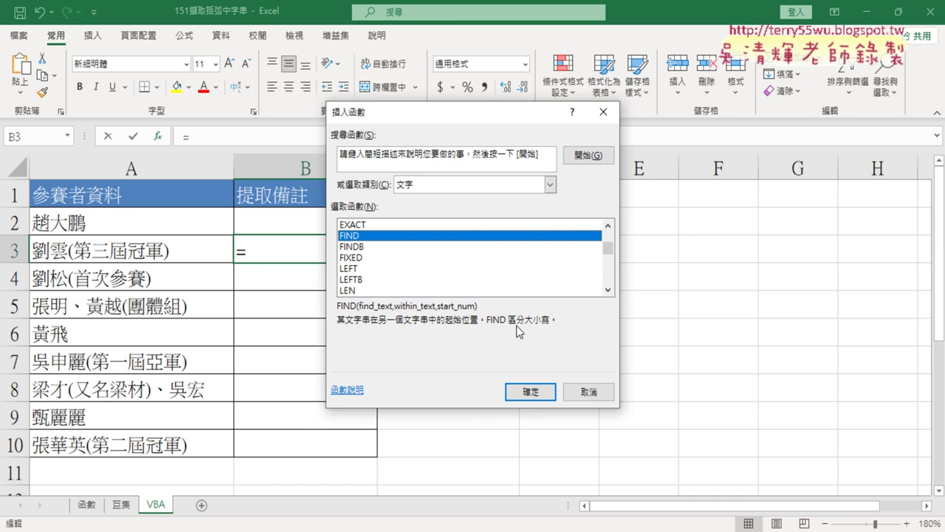
{"action": "left_click", "coordinate": [537, 395]}
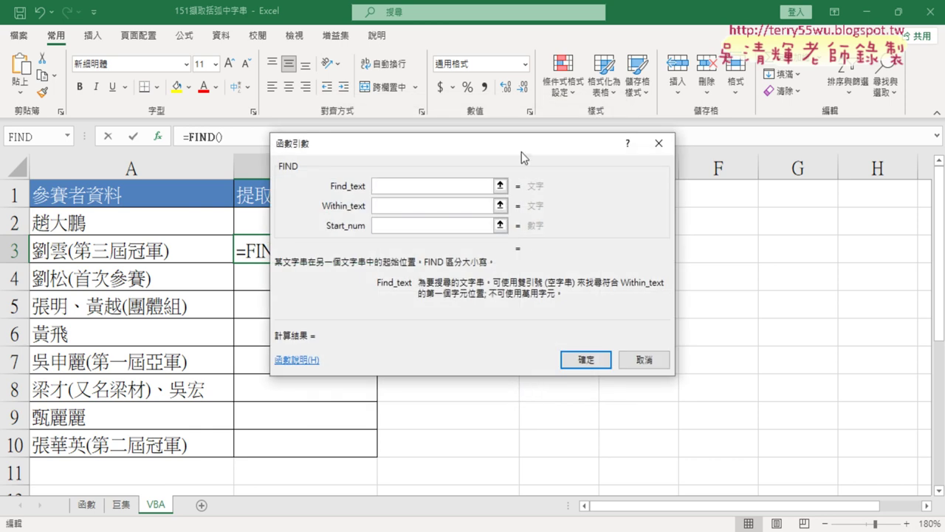
Step: Enter =FIND("(",A3) in B3, returning 3 as the opening parenthesis position
{"action": "left_click_drag", "start_coordinate": [521, 157], "coordinate": [658, 142]}
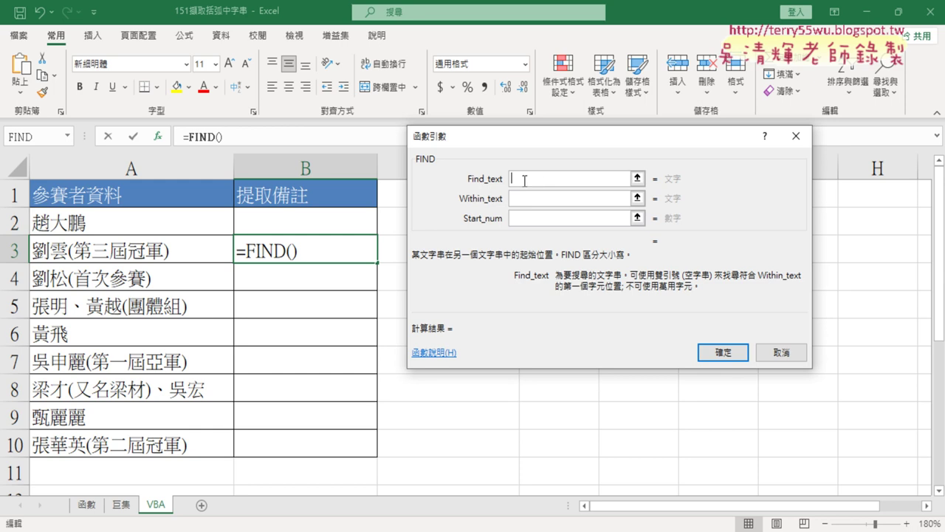
{"action": "type", "text": "("}
{"action": "left_click", "coordinate": [522, 199]}
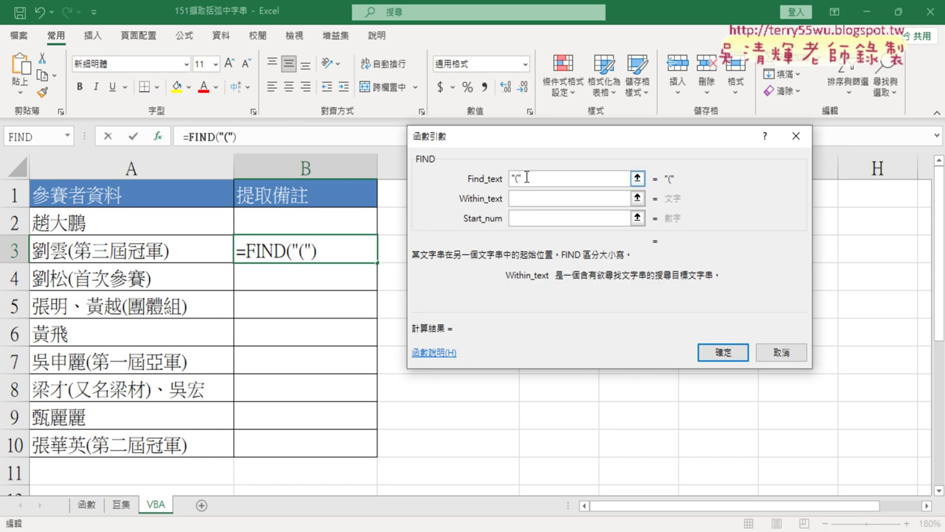
{"action": "left_click_drag", "start_coordinate": [526, 177], "coordinate": [503, 180]}
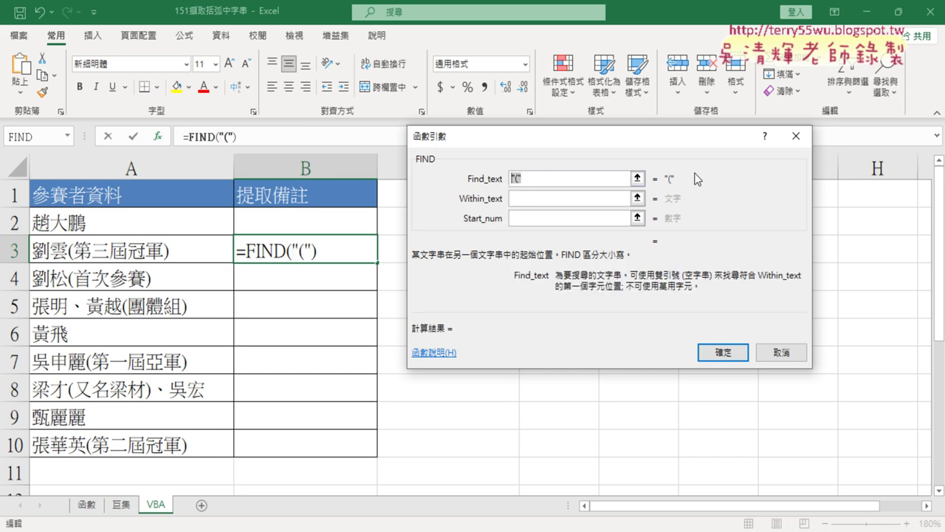
{"action": "left_click", "coordinate": [531, 198]}
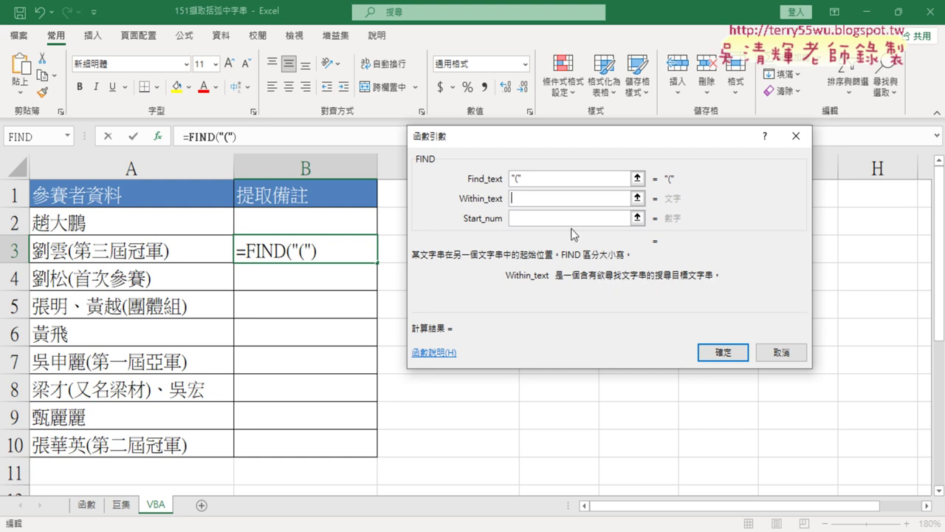
{"action": "left_click", "coordinate": [135, 252]}
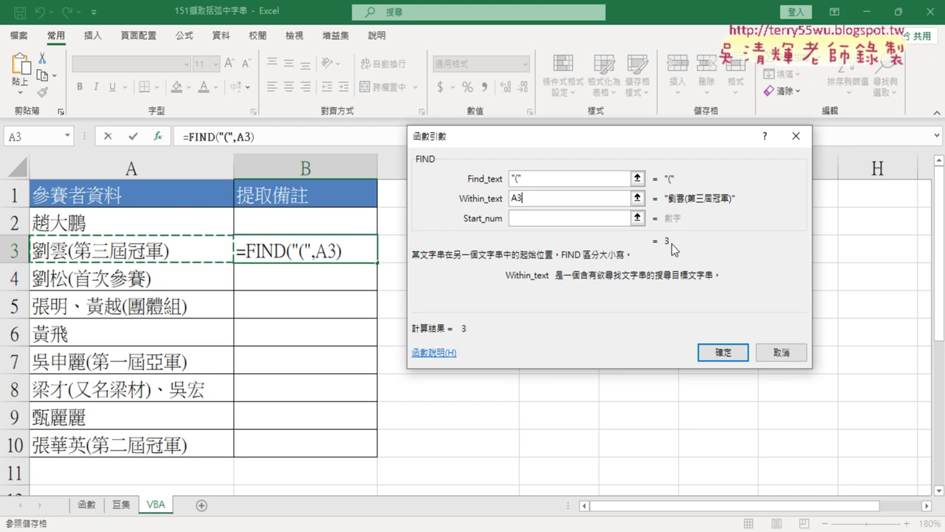
{"action": "left_click", "coordinate": [723, 352]}
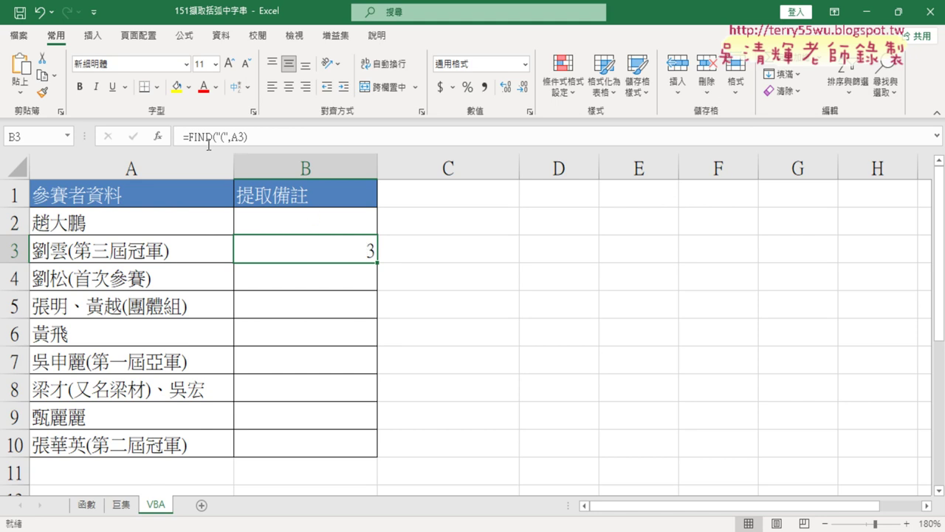
{"action": "left_click_drag", "start_coordinate": [191, 138], "coordinate": [237, 140]}
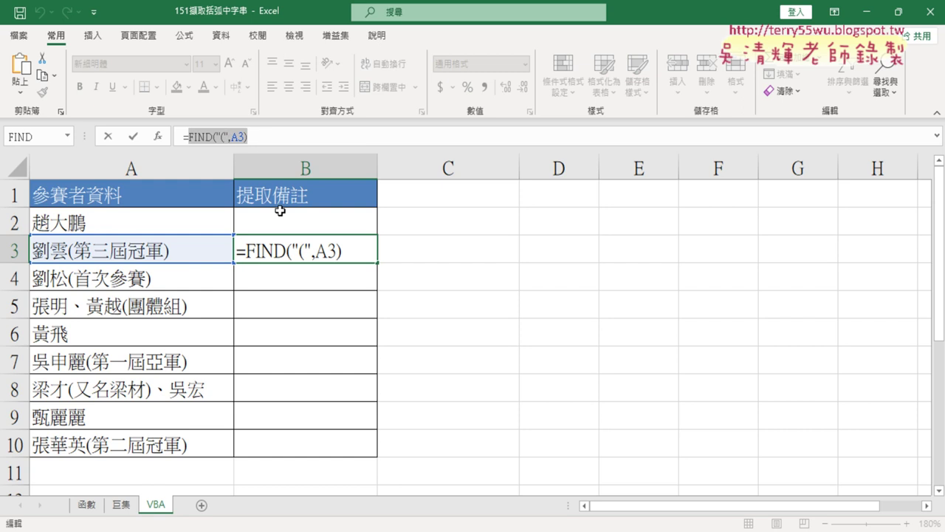
{"action": "key", "text": "Escape"}
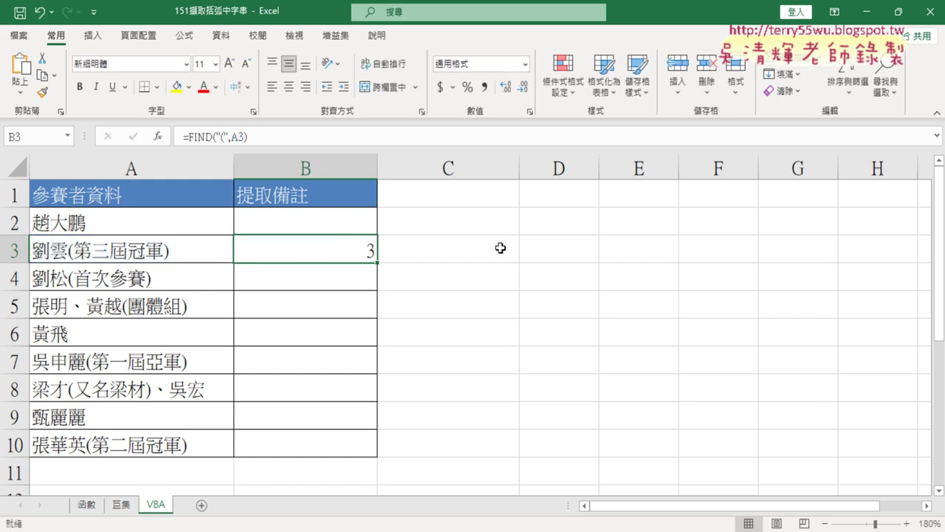
Step: Insert the MID function into cell C3
{"action": "left_click", "coordinate": [499, 248]}
{"action": "left_click", "coordinate": [158, 136]}
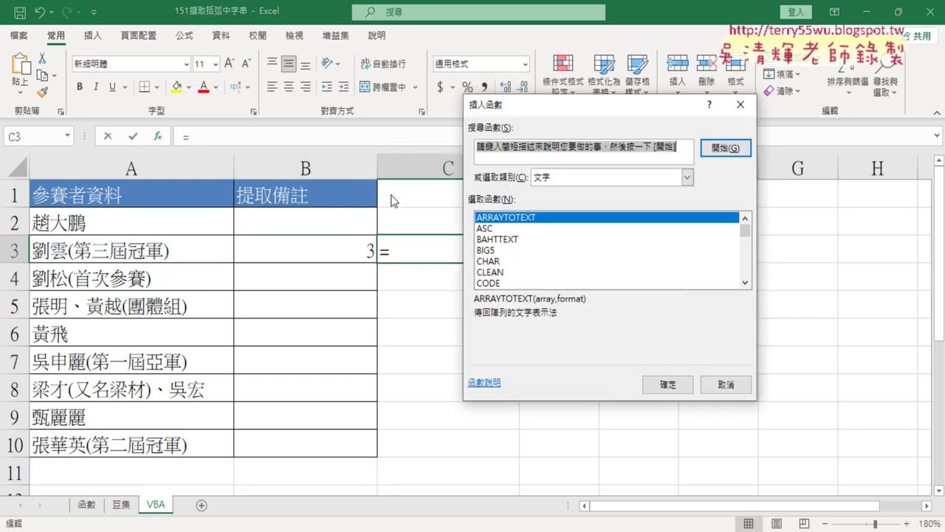
{"action": "double_click", "coordinate": [745, 283]}
{"action": "left_click", "coordinate": [745, 283]}
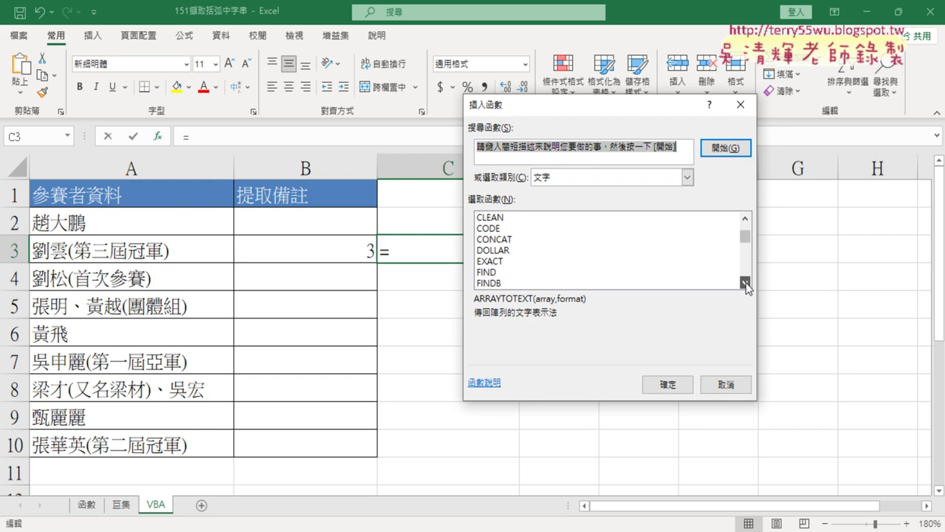
{"action": "left_click", "coordinate": [745, 283]}
{"action": "left_click", "coordinate": [745, 283]}
{"action": "left_click", "coordinate": [745, 283]}
{"action": "double_click", "coordinate": [745, 282]}
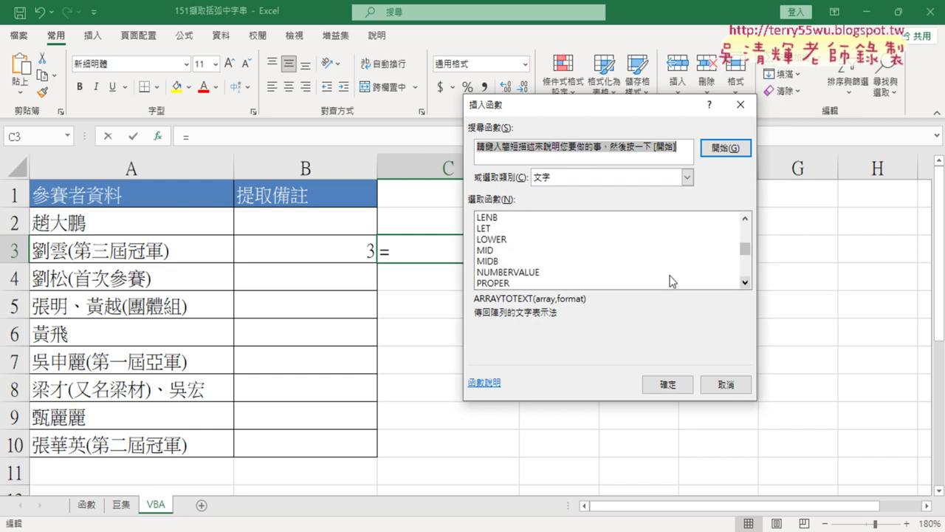
{"action": "double_click", "coordinate": [506, 250]}
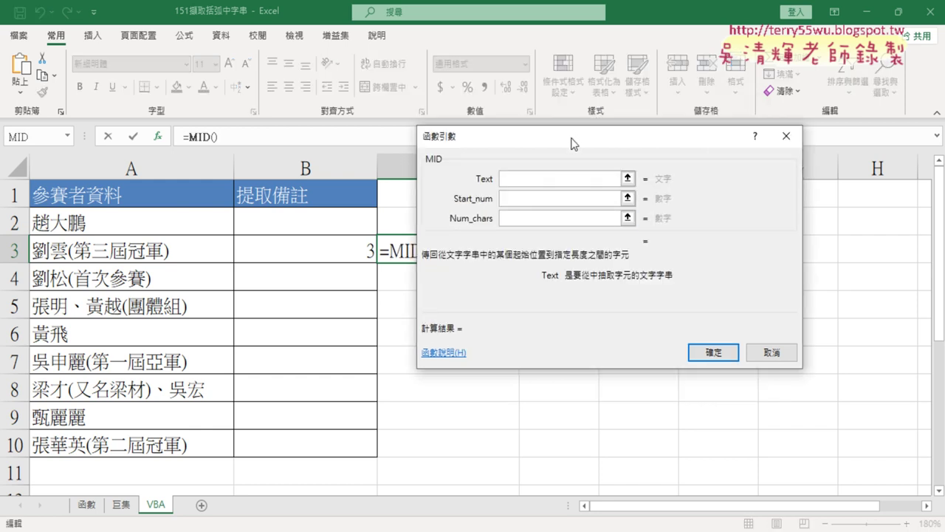
Step: Set MID's arguments to Text A3, Start_num B3+1 and Num_chars 5
{"action": "left_click_drag", "start_coordinate": [569, 138], "coordinate": [733, 139]}
{"action": "left_click", "coordinate": [703, 178]}
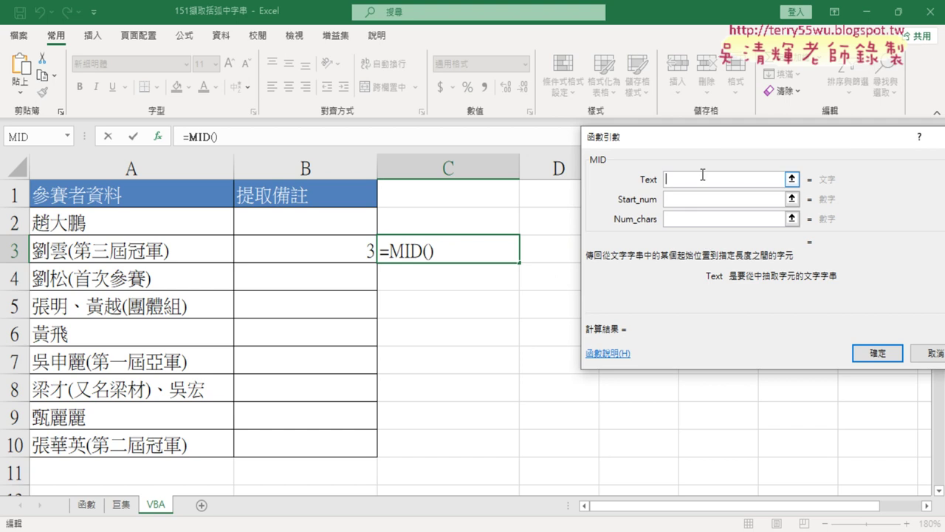
{"action": "left_click", "coordinate": [104, 254]}
{"action": "left_click", "coordinate": [670, 196]}
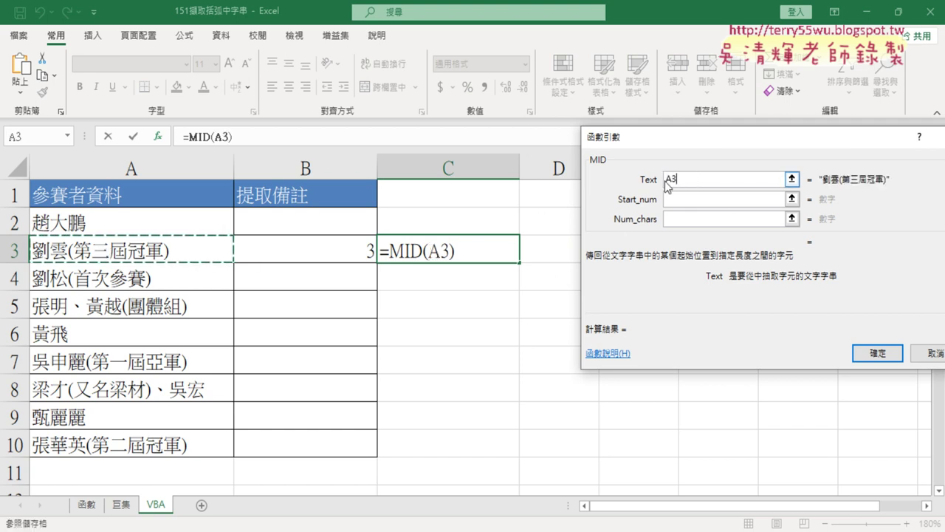
{"action": "left_click", "coordinate": [675, 199]}
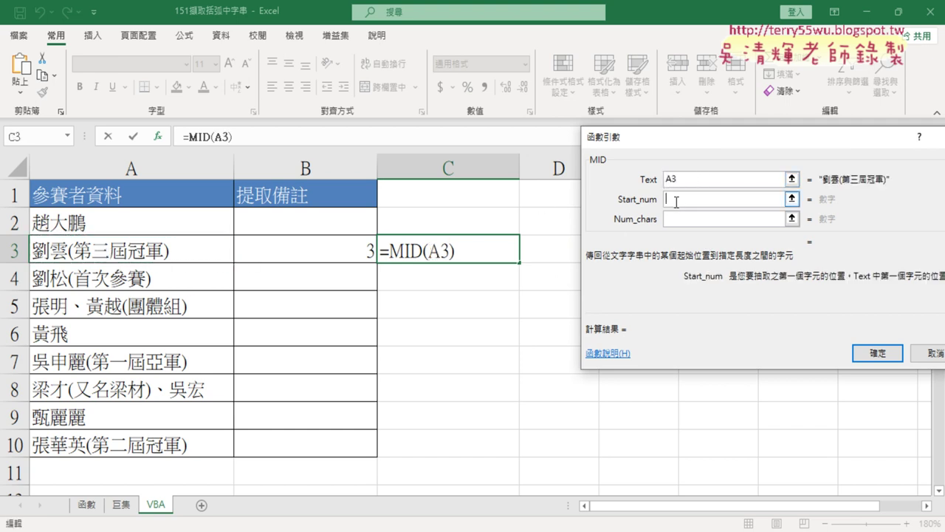
{"action": "left_click", "coordinate": [337, 254]}
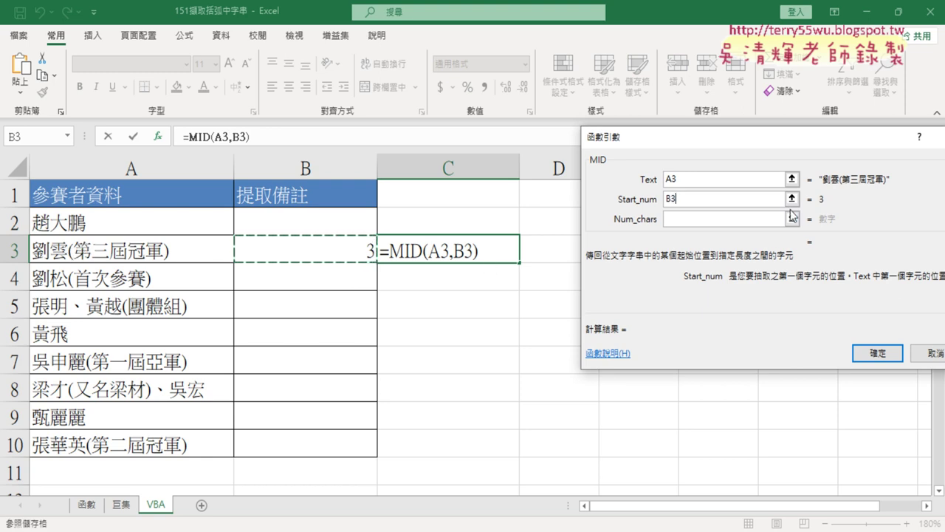
{"action": "type", "text": "+1"}
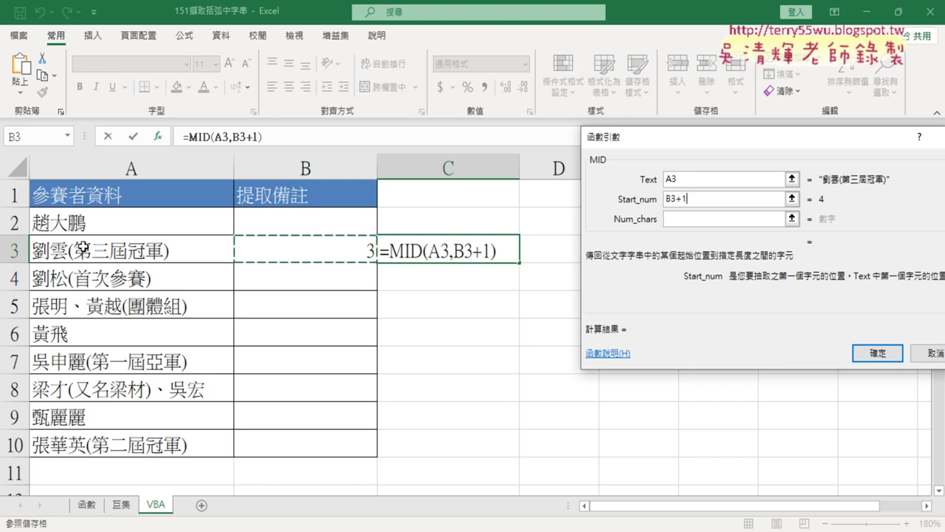
{"action": "left_click", "coordinate": [685, 219]}
{"action": "type", "text": "5"}
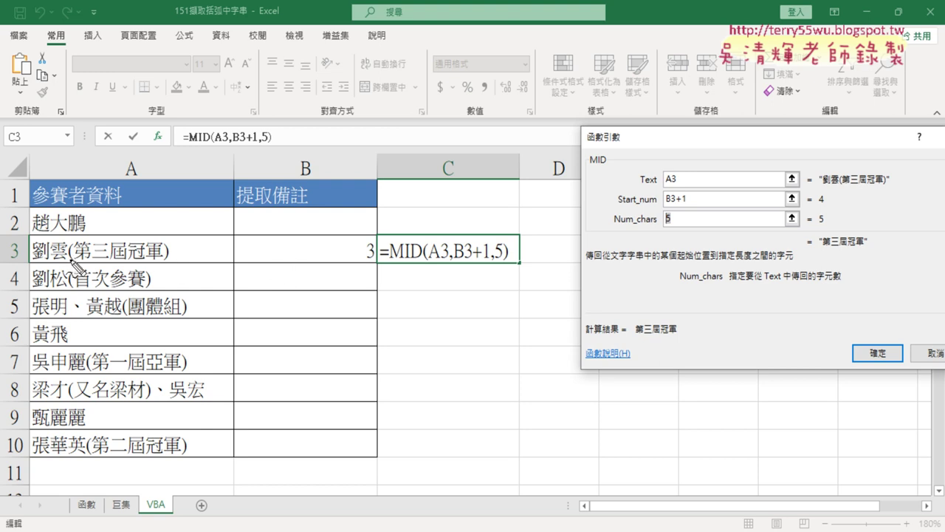
{"action": "left_click_drag", "start_coordinate": [78, 260], "coordinate": [67, 261]}
{"action": "left_click_drag", "start_coordinate": [56, 193], "coordinate": [74, 221]}
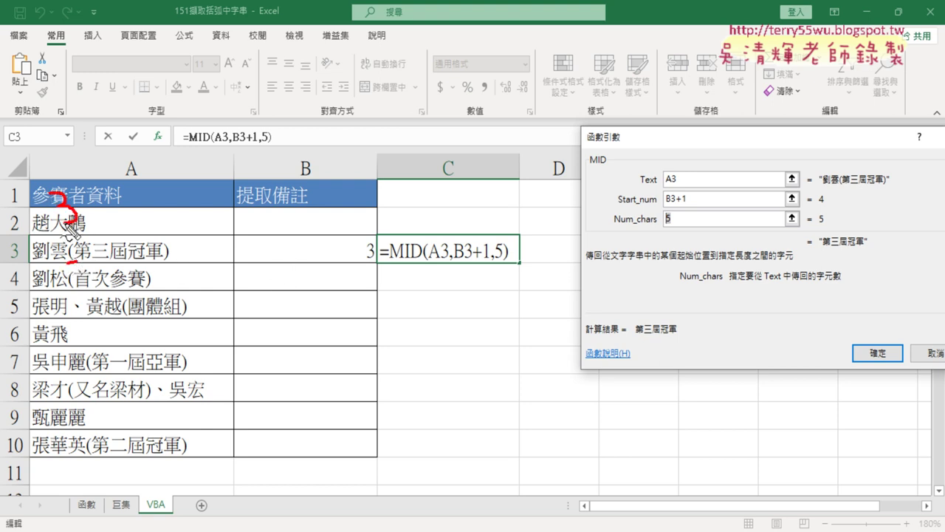
{"action": "left_click_drag", "start_coordinate": [177, 260], "coordinate": [159, 262]}
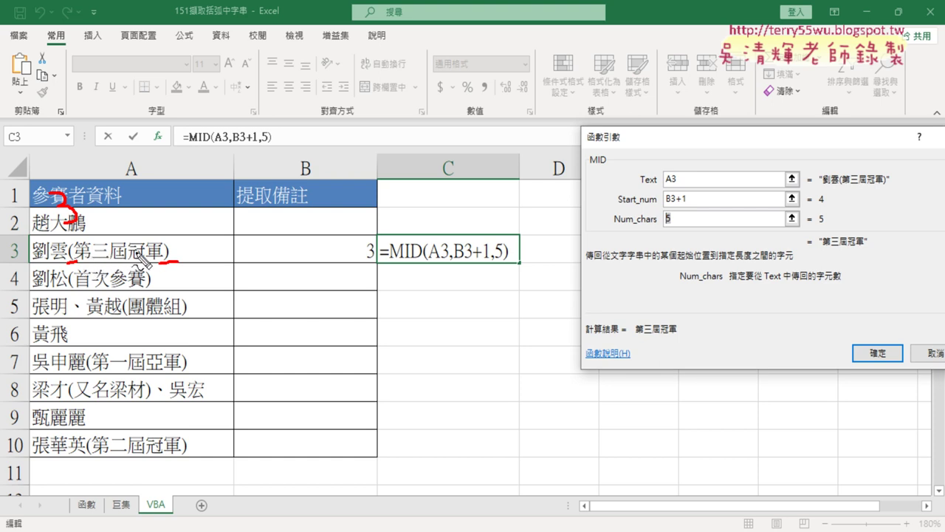
{"action": "left_click_drag", "start_coordinate": [171, 217], "coordinate": [177, 266]}
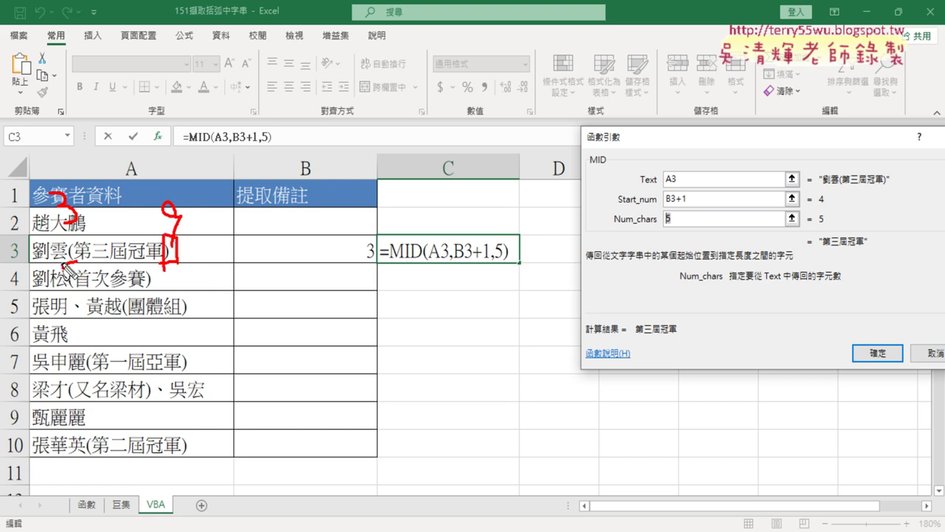
{"action": "left_click_drag", "start_coordinate": [64, 263], "coordinate": [76, 260]}
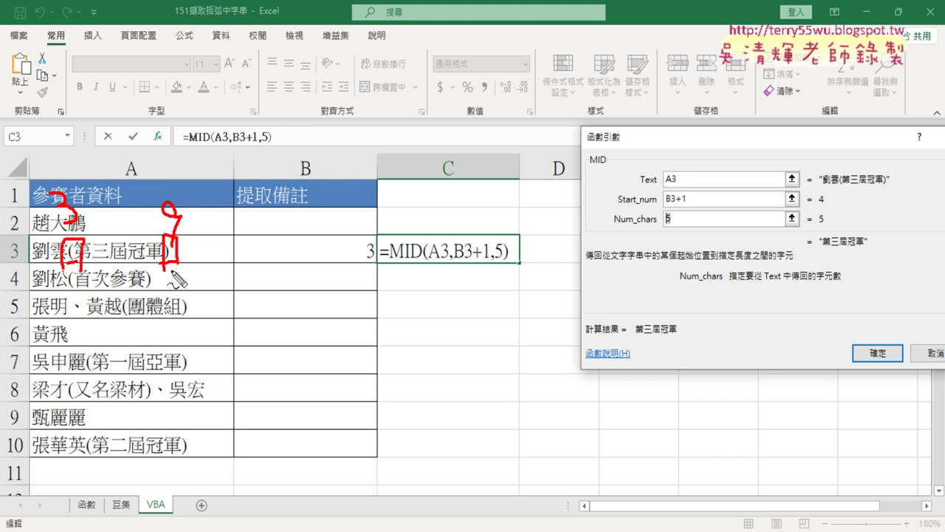
{"action": "left_click_drag", "start_coordinate": [167, 262], "coordinate": [180, 255]}
{"action": "mouse_move", "coordinate": [130, 158]}
{"action": "left_mouse_down"}
{"action": "mouse_move", "coordinate": [143, 223]}
{"action": "mouse_move", "coordinate": [114, 207]}
{"action": "left_mouse_up"}
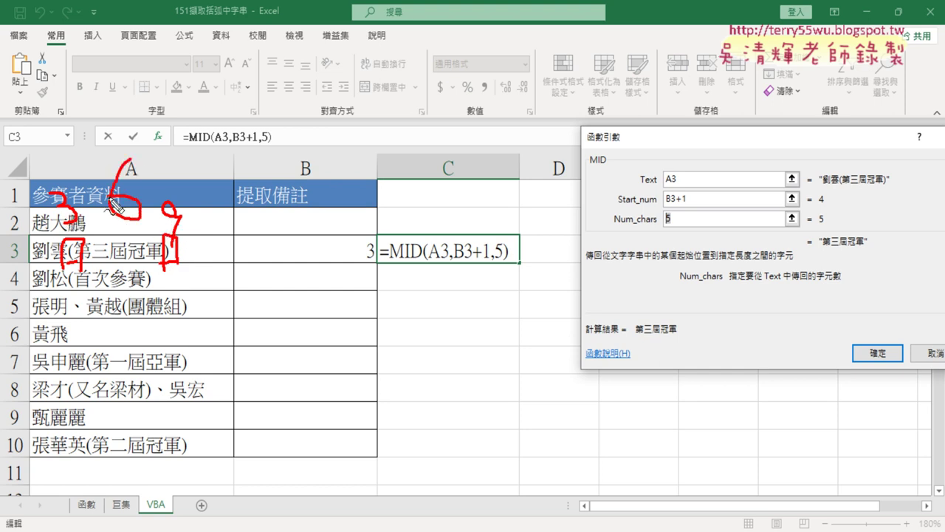
{"action": "left_click_drag", "start_coordinate": [66, 263], "coordinate": [166, 260]}
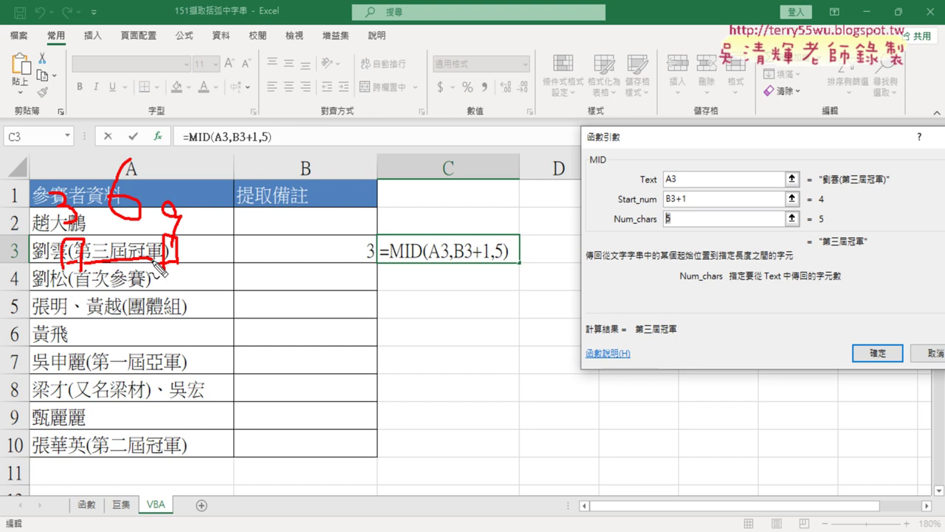
{"action": "mouse_move", "coordinate": [139, 189]}
{"action": "left_mouse_down"}
{"action": "mouse_move", "coordinate": [156, 187]}
{"action": "mouse_move", "coordinate": [170, 214]}
{"action": "left_mouse_up"}
{"action": "left_click_drag", "start_coordinate": [108, 221], "coordinate": [155, 233]}
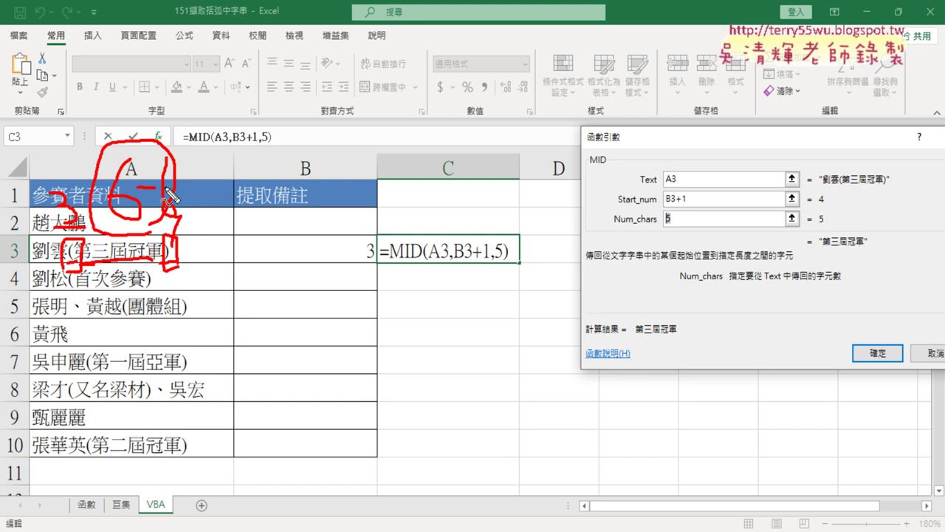
{"action": "key", "text": "Escape"}
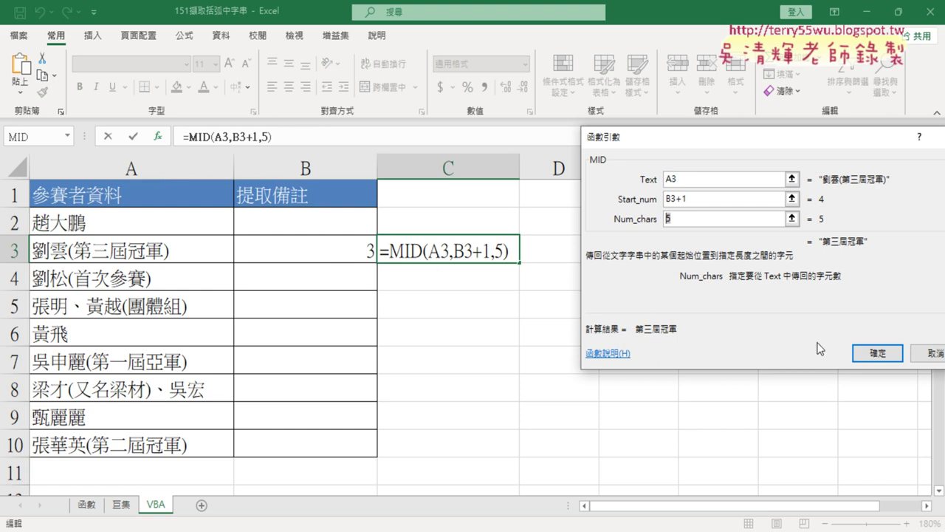
Step: Discard the MID formula in C3 and re-confirm B3's FIND formula
{"action": "left_click", "coordinate": [930, 354]}
{"action": "left_click", "coordinate": [340, 254]}
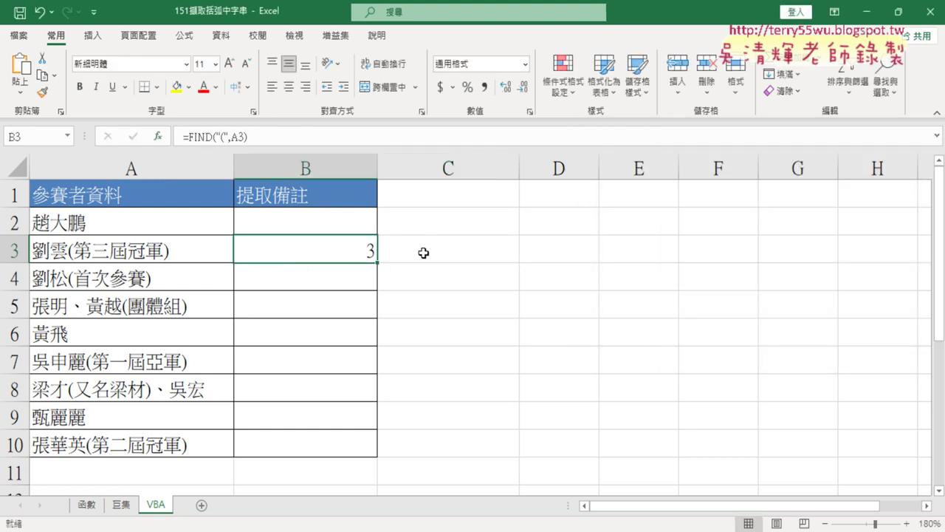
{"action": "left_click", "coordinate": [188, 137]}
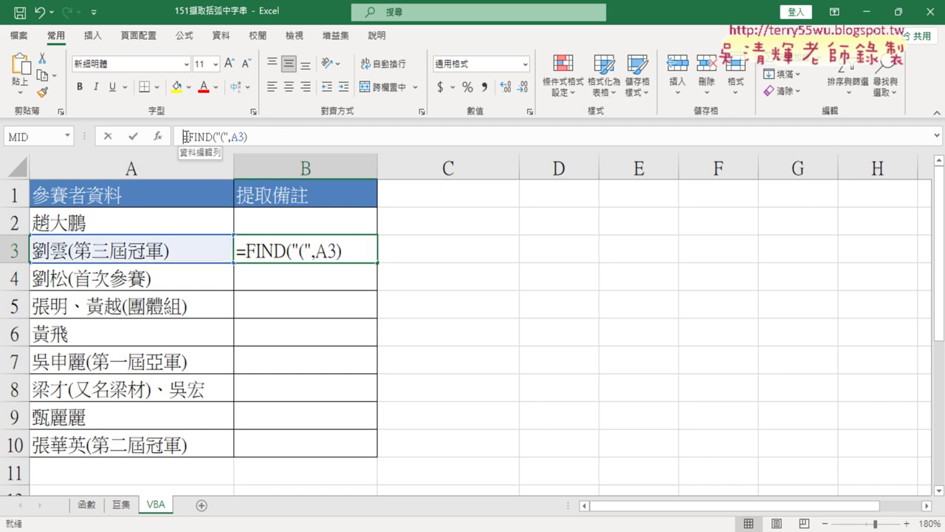
{"action": "left_click_drag", "start_coordinate": [188, 136], "coordinate": [271, 137]}
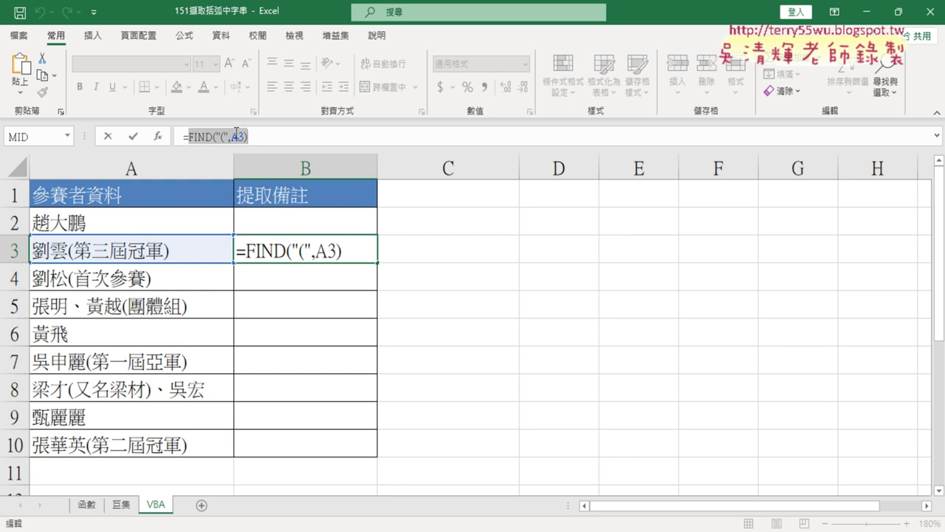
{"action": "left_click", "coordinate": [132, 137]}
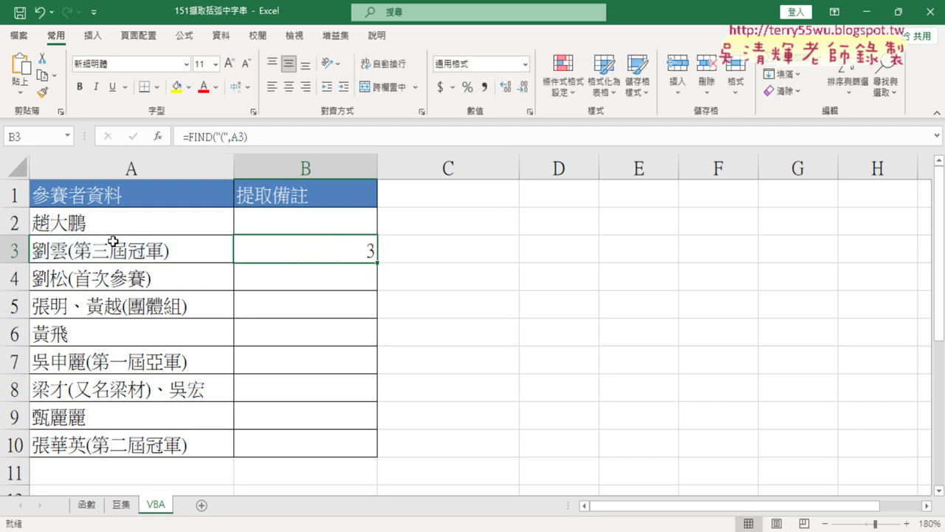
Step: Fill B3's FIND formula up to B2 and down to B10
{"action": "left_click_drag", "start_coordinate": [377, 262], "coordinate": [375, 214]}
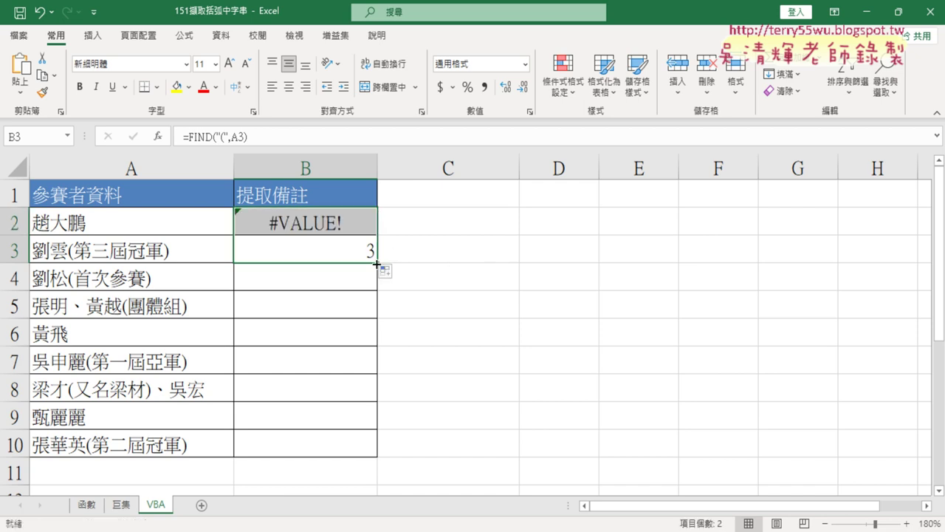
{"action": "left_click_drag", "start_coordinate": [376, 264], "coordinate": [376, 453]}
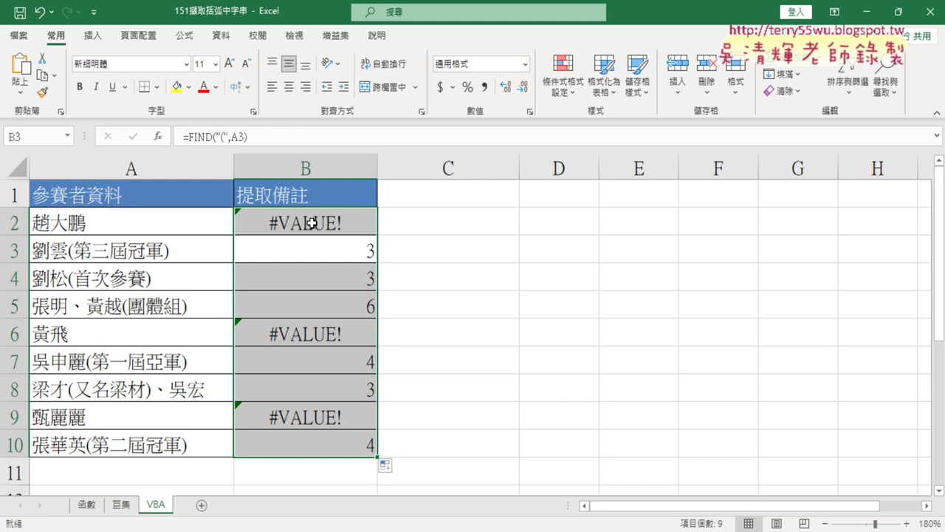
{"action": "left_click", "coordinate": [348, 259]}
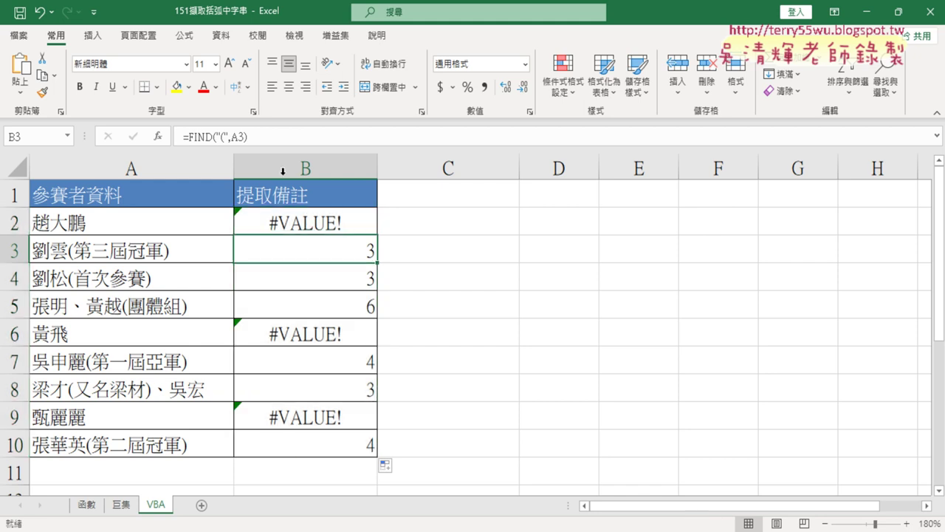
{"action": "left_click", "coordinate": [205, 138]}
{"action": "left_click", "coordinate": [157, 136]}
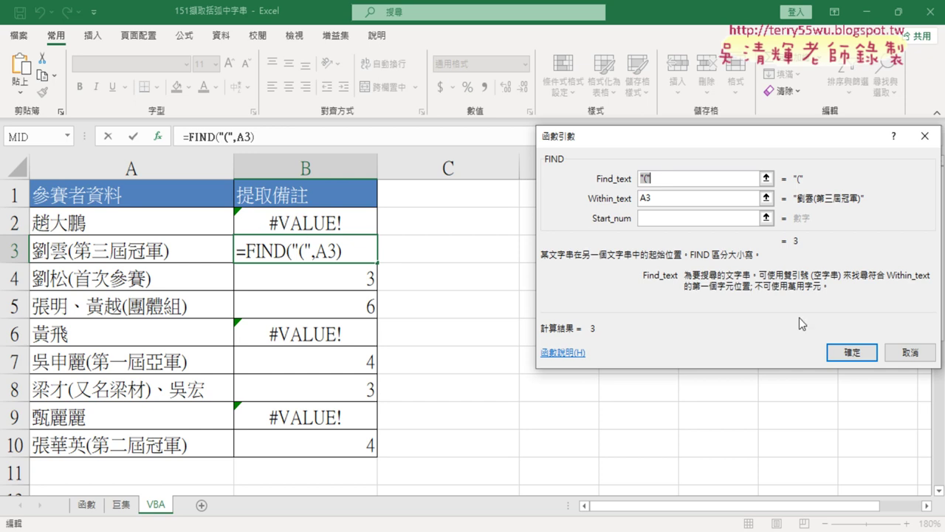
{"action": "left_click", "coordinate": [851, 352]}
{"action": "left_click", "coordinate": [271, 219]}
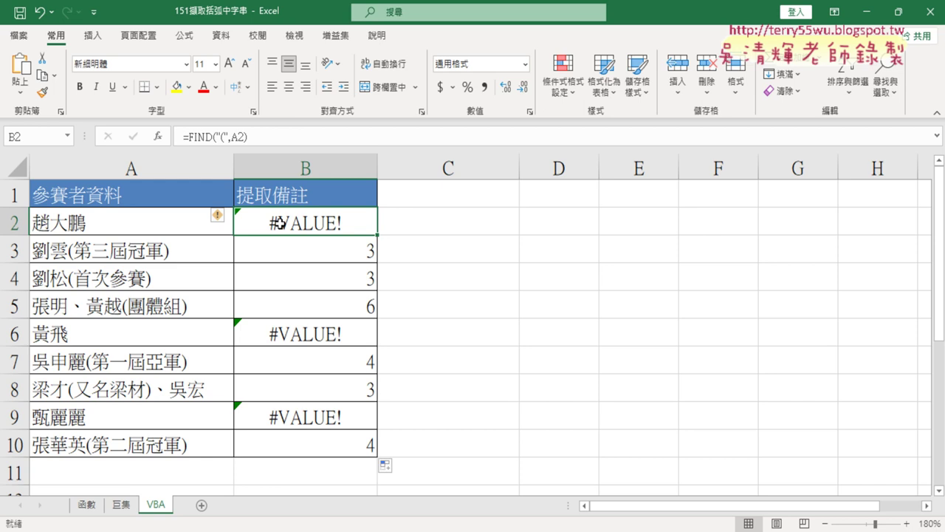
Step: For C2, open Insert Function on the Logical (邏輯) category and select IFERROR, noting B2's #VALUE! error
{"action": "left_click", "coordinate": [451, 227]}
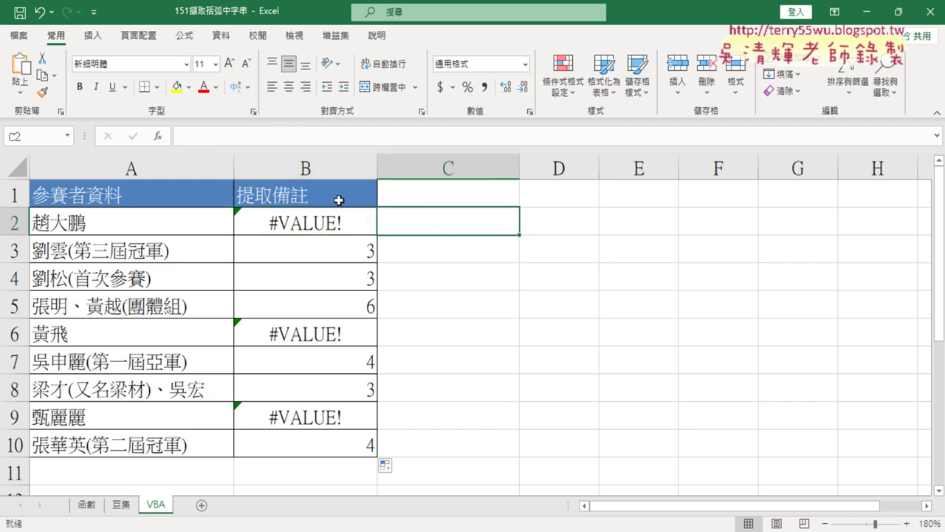
{"action": "left_click", "coordinate": [157, 138]}
{"action": "left_click", "coordinate": [703, 180]}
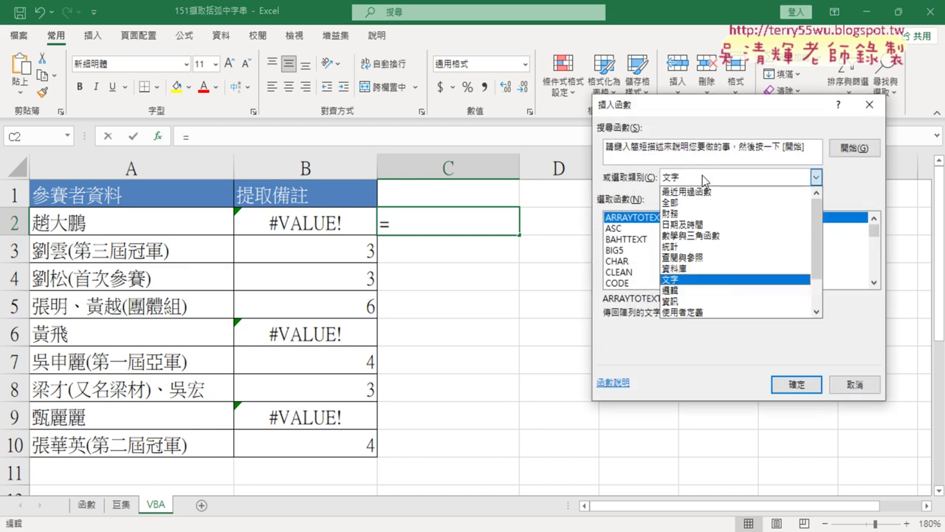
{"action": "left_click", "coordinate": [711, 289]}
{"action": "left_click", "coordinate": [633, 251]}
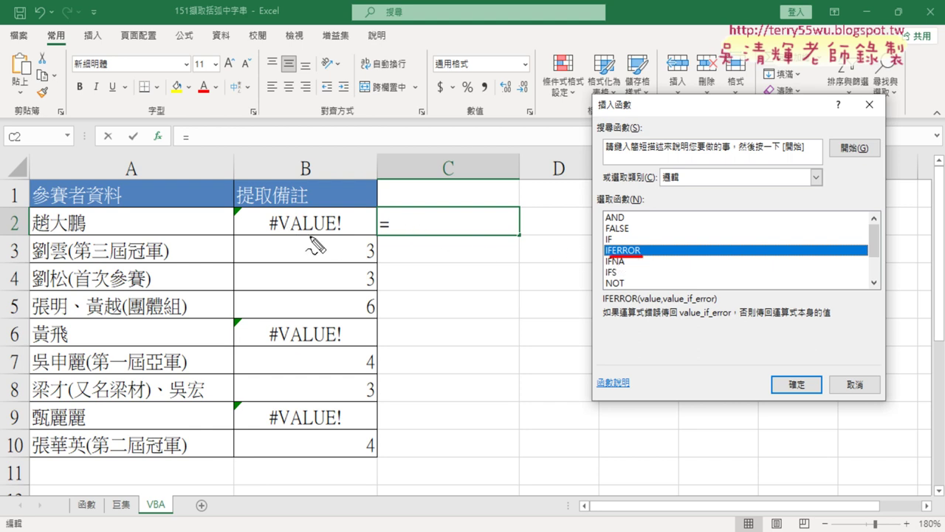
{"action": "mouse_move", "coordinate": [264, 237]}
{"action": "left_mouse_down"}
{"action": "mouse_move", "coordinate": [296, 211]}
{"action": "mouse_move", "coordinate": [504, 194]}
{"action": "mouse_move", "coordinate": [591, 241]}
{"action": "mouse_move", "coordinate": [567, 251]}
{"action": "left_mouse_up"}
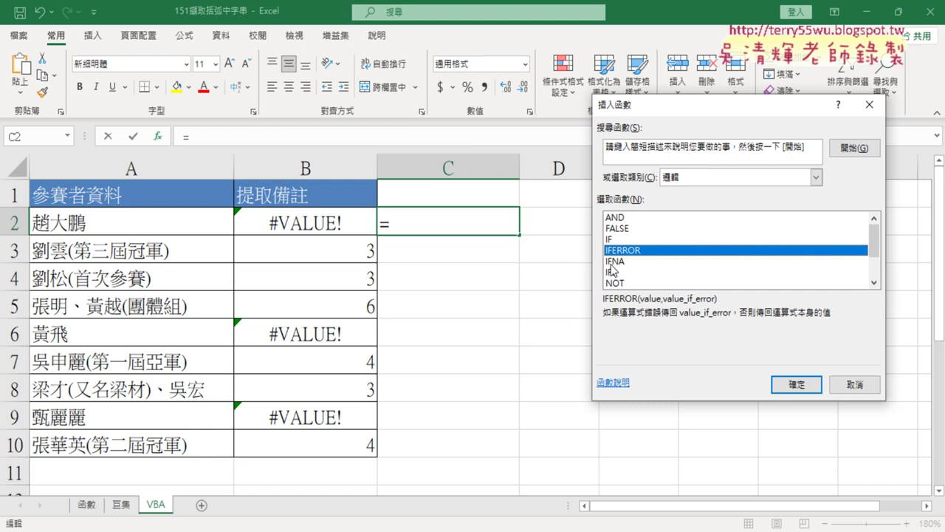
Step: Cancel Insert Function without adding IFERROR, then inspect A2 and B2's =FIND("(",A2) #VALUE! result
{"action": "left_click", "coordinate": [318, 531]}
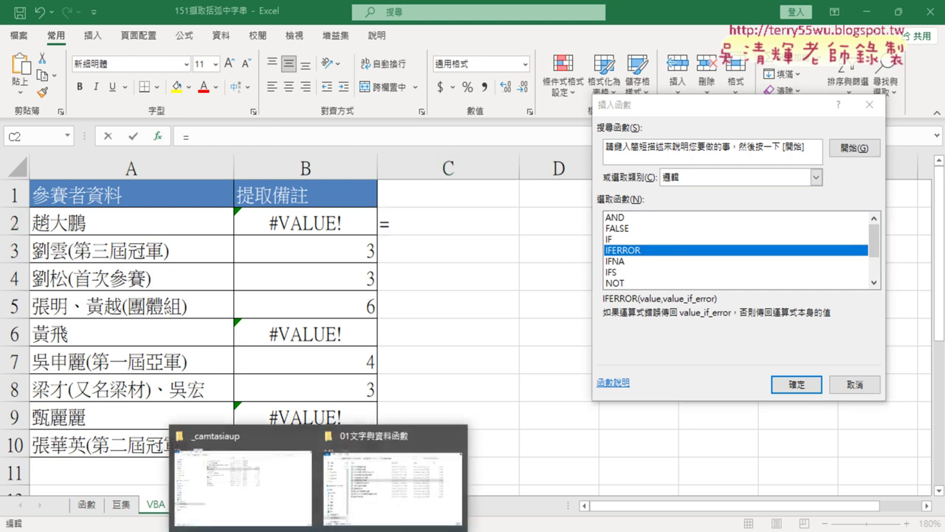
{"action": "left_click", "coordinate": [394, 494]}
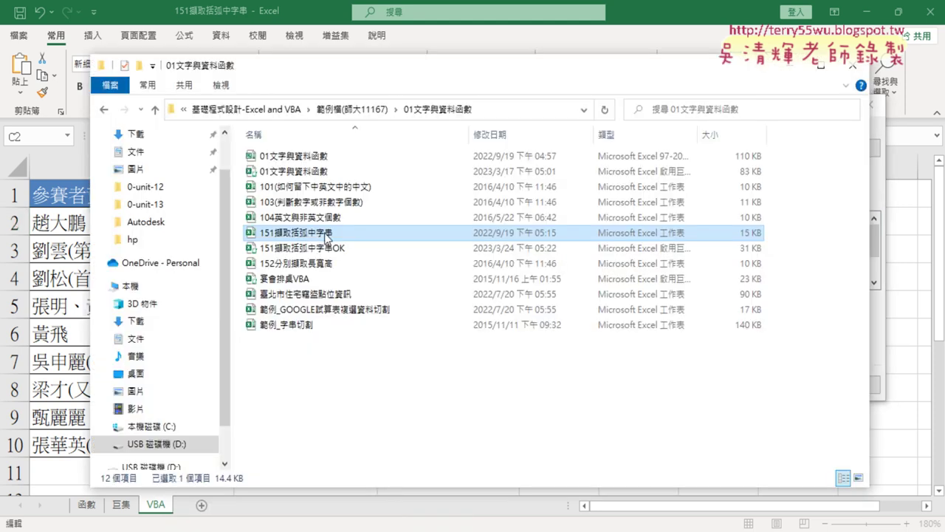
{"action": "mouse_move", "coordinate": [160, 263]}
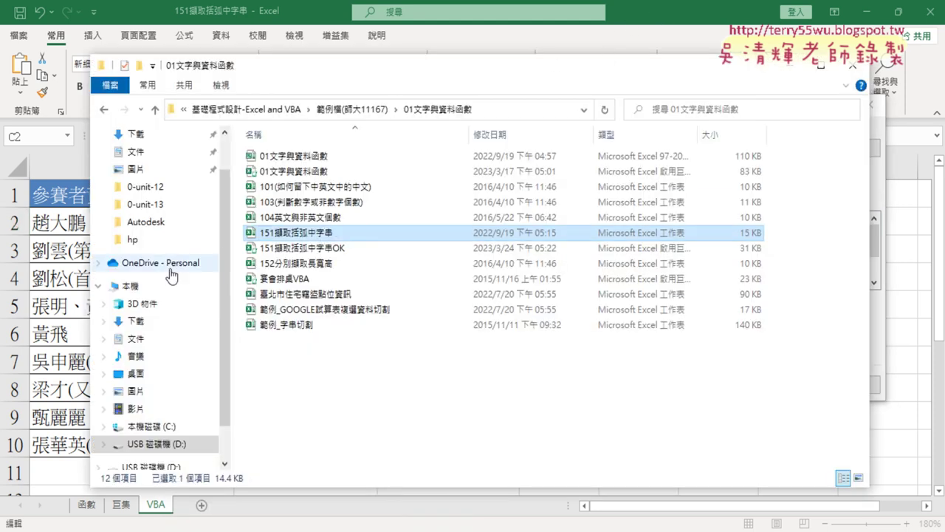
{"action": "left_click", "coordinate": [82, 251]}
{"action": "left_click", "coordinate": [856, 387]}
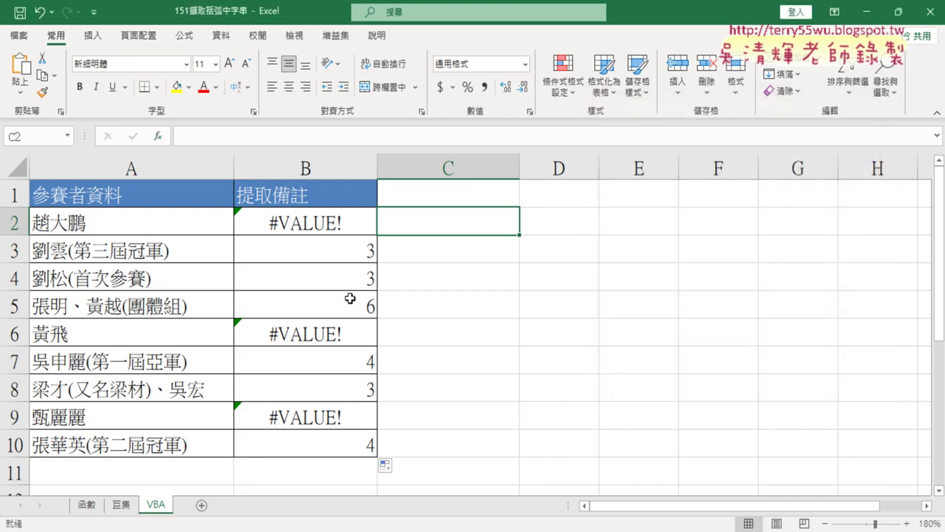
{"action": "left_click", "coordinate": [159, 226]}
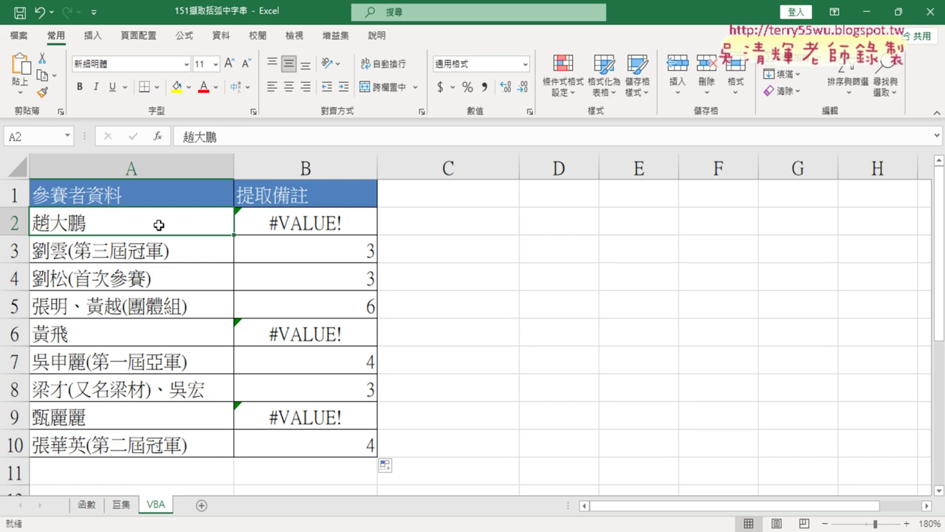
{"action": "left_click", "coordinate": [323, 228]}
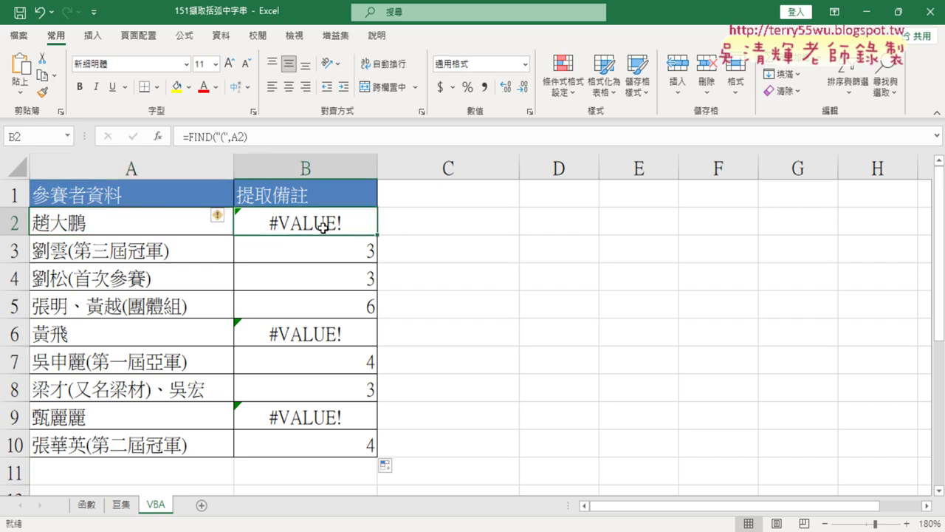